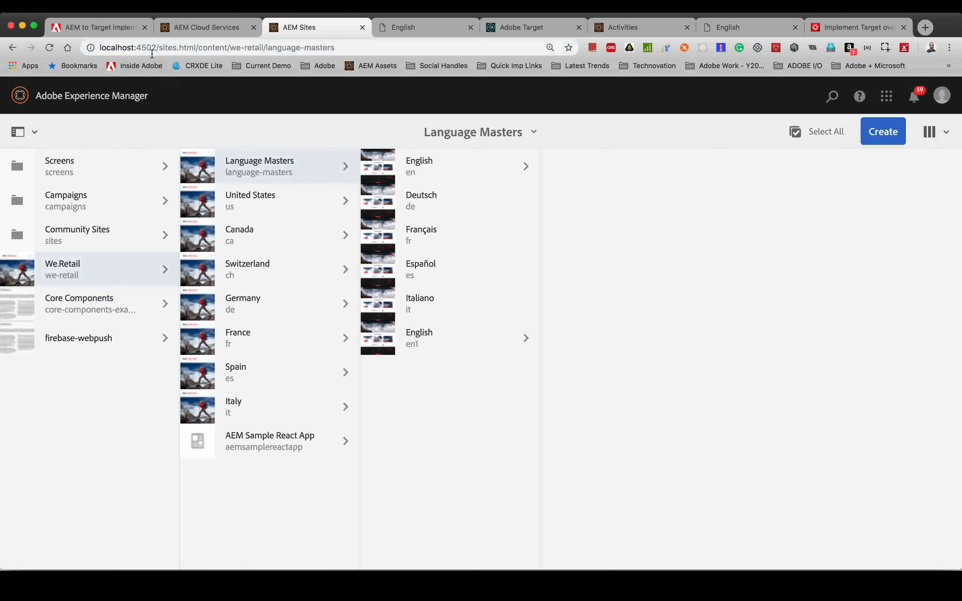
- Open the YT - Adobe Target configuration from the Adobe Target section of Cloud Services
left_click(208, 28)
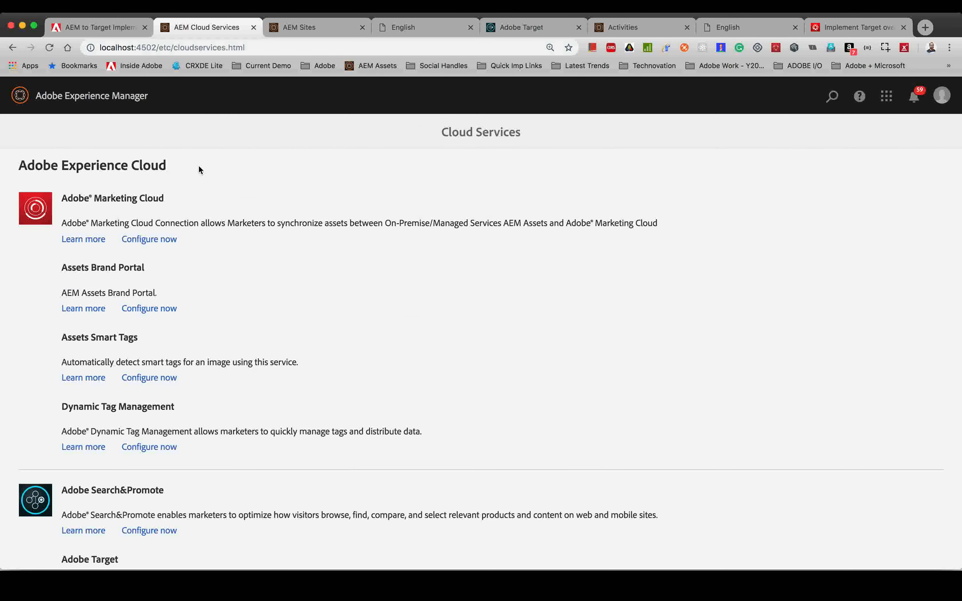
scroll(225, 299, "down", 10)
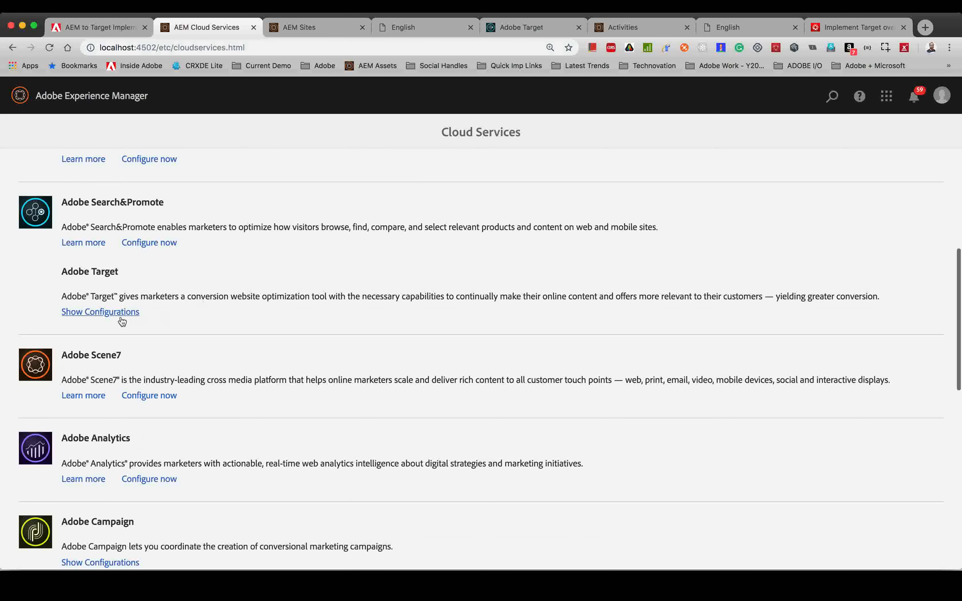
left_click(121, 314)
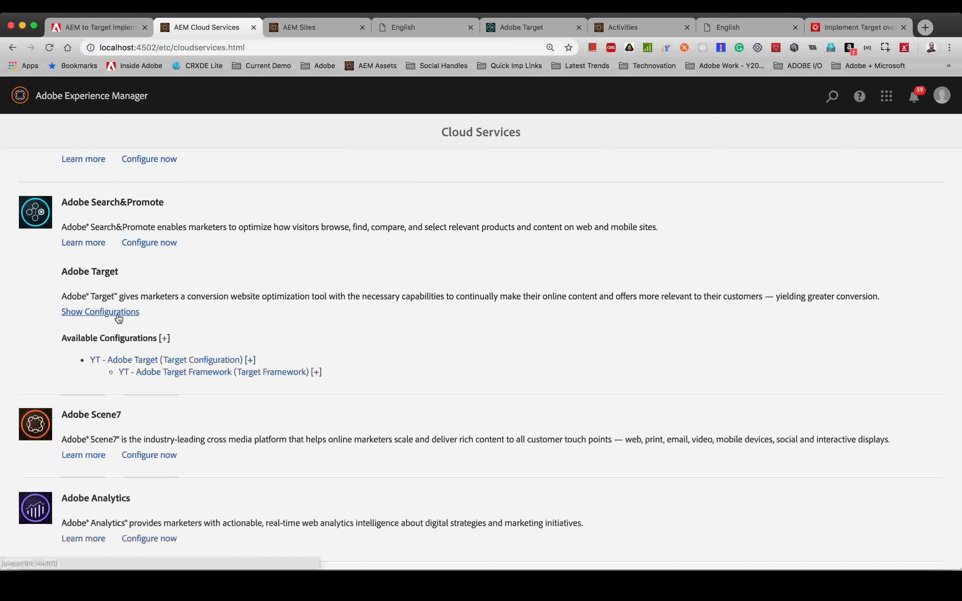
left_click(166, 362)
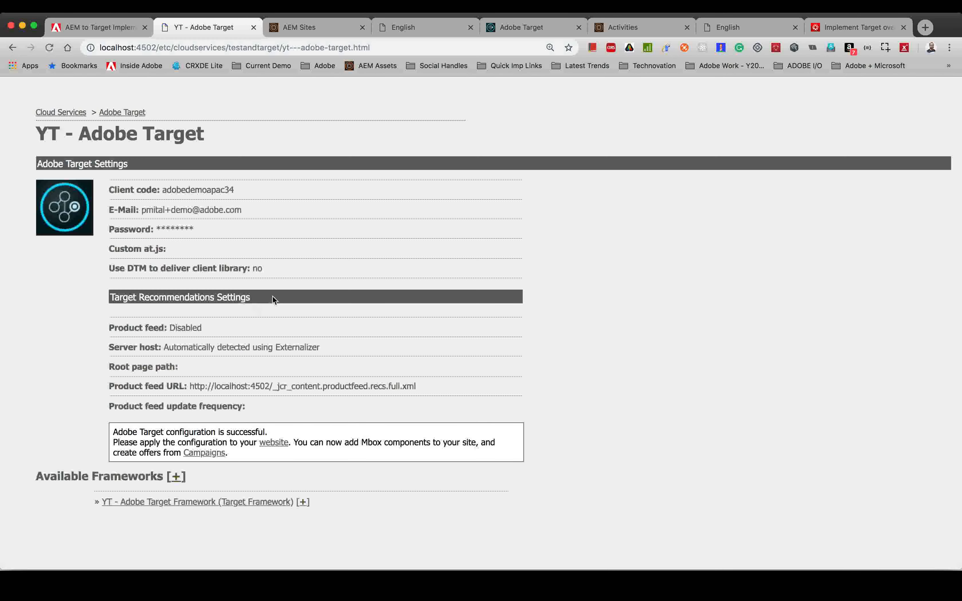
- Review the Adobe Target account settings of the YT - Adobe Target configuration, and close them without saving
left_click(101, 166)
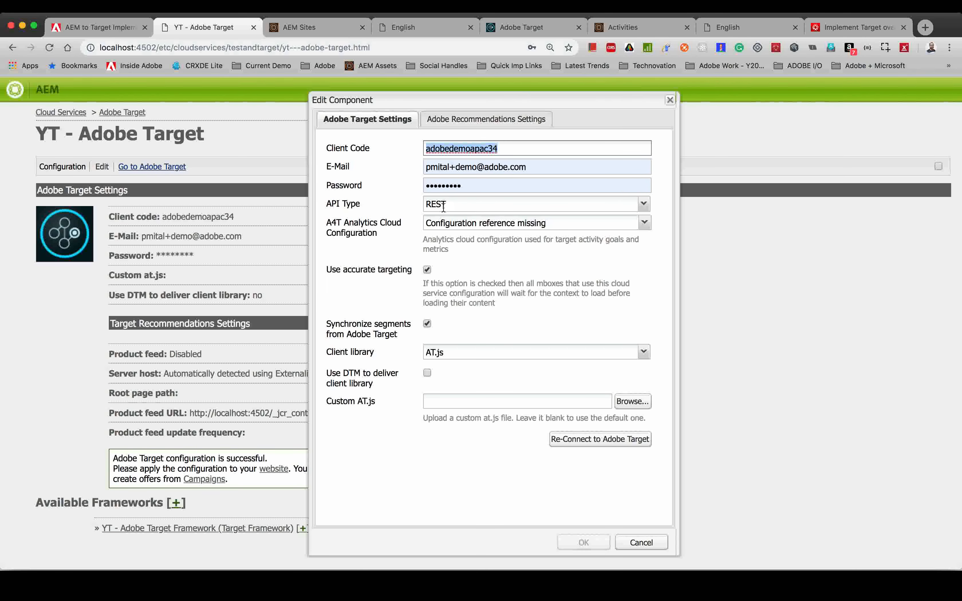
left_click(441, 223)
left_click(403, 185)
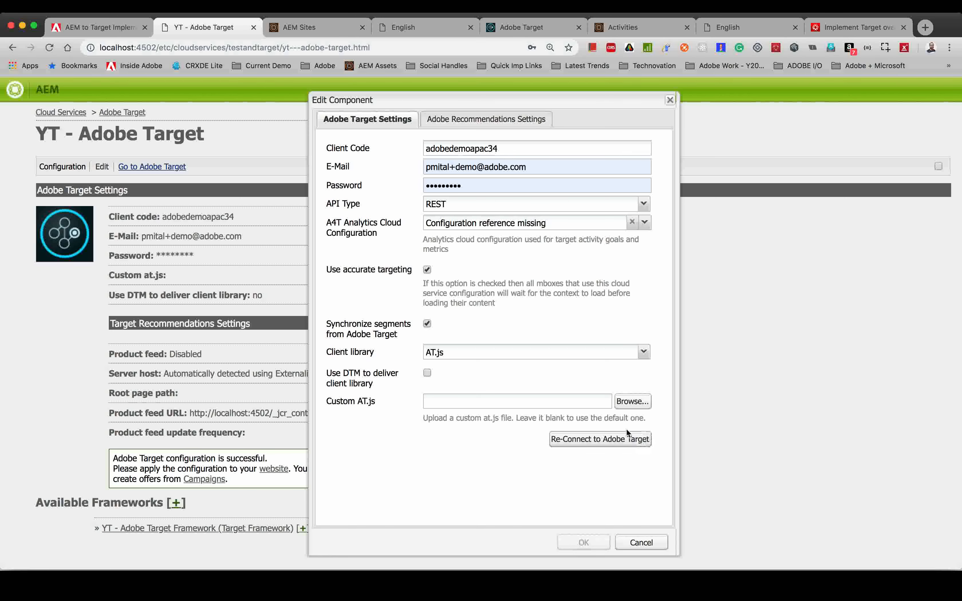
left_click(636, 544)
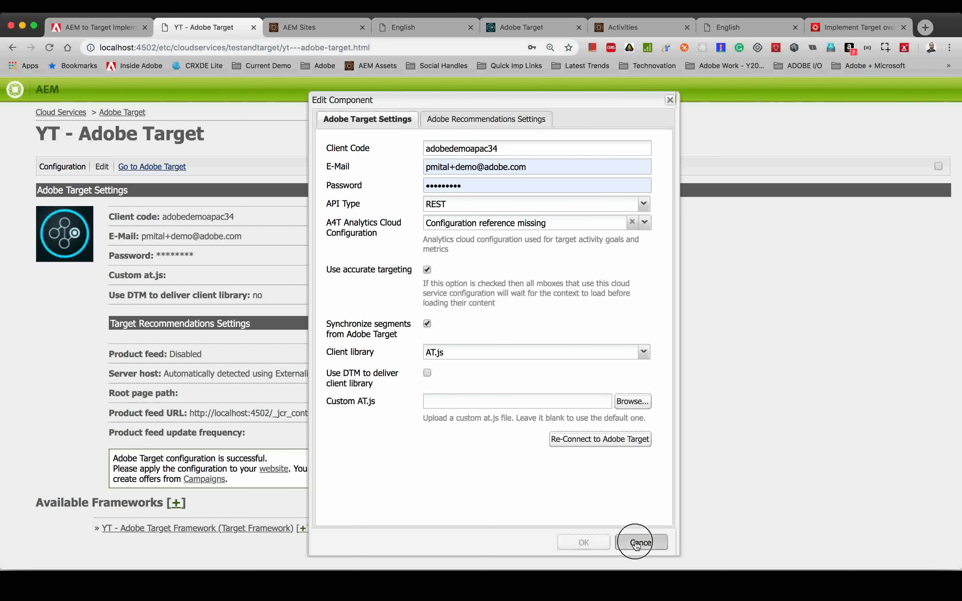
left_click(317, 310)
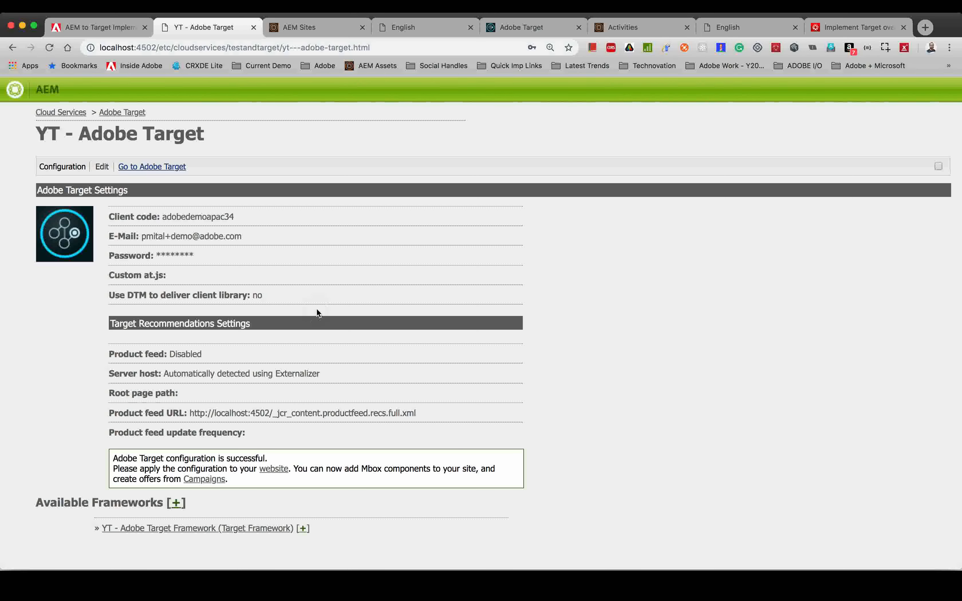
- Open Legacy Cloud Services from the Cloud Services tools of Adobe Experience Manager
left_click(306, 34)
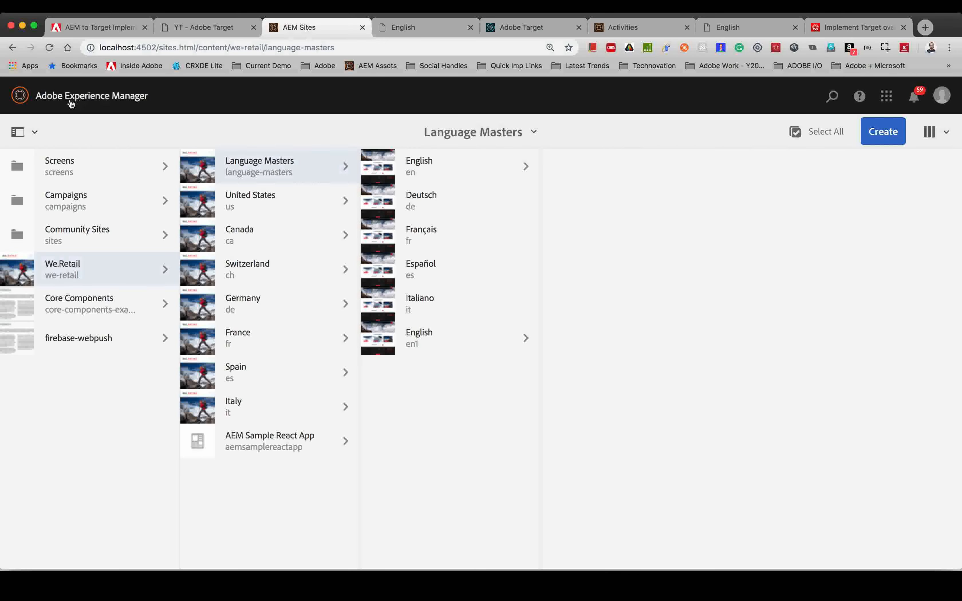
left_click(51, 96)
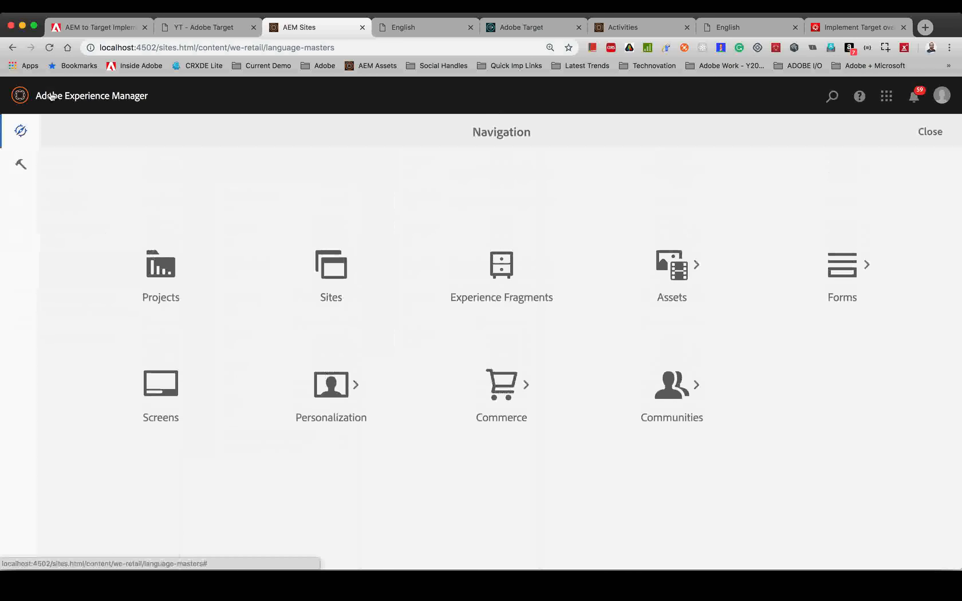
left_click(20, 154)
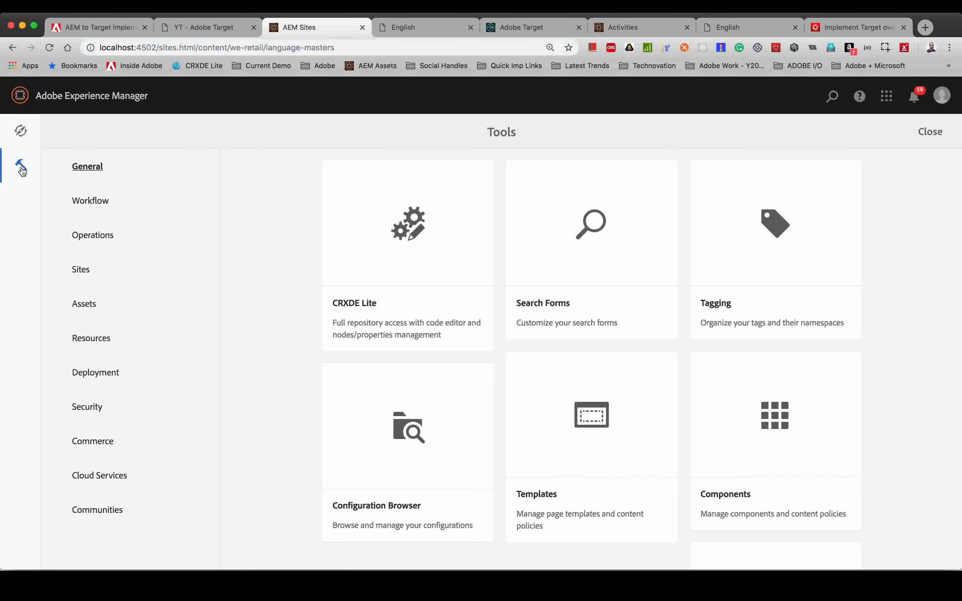
left_click(124, 475)
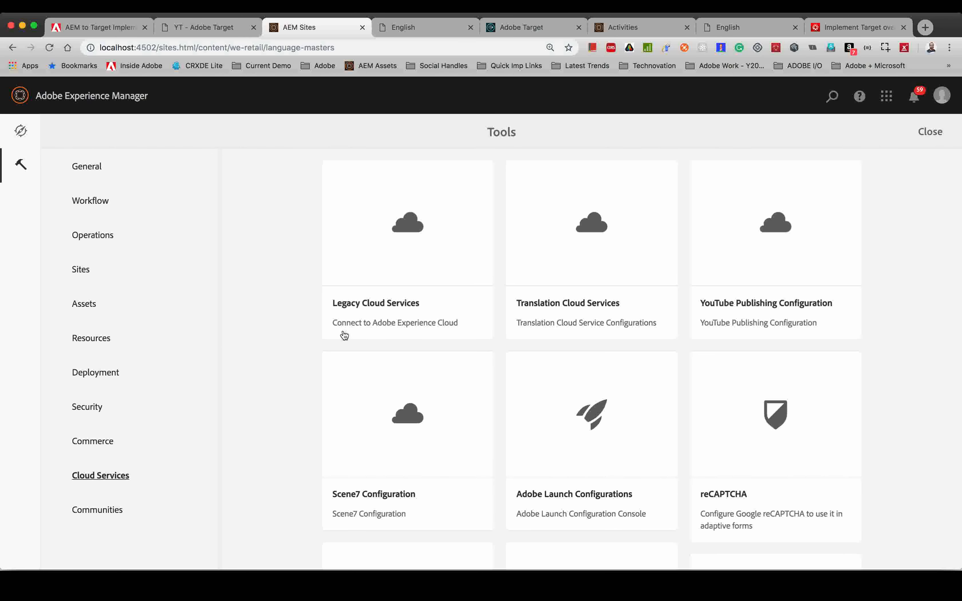
left_click(428, 295)
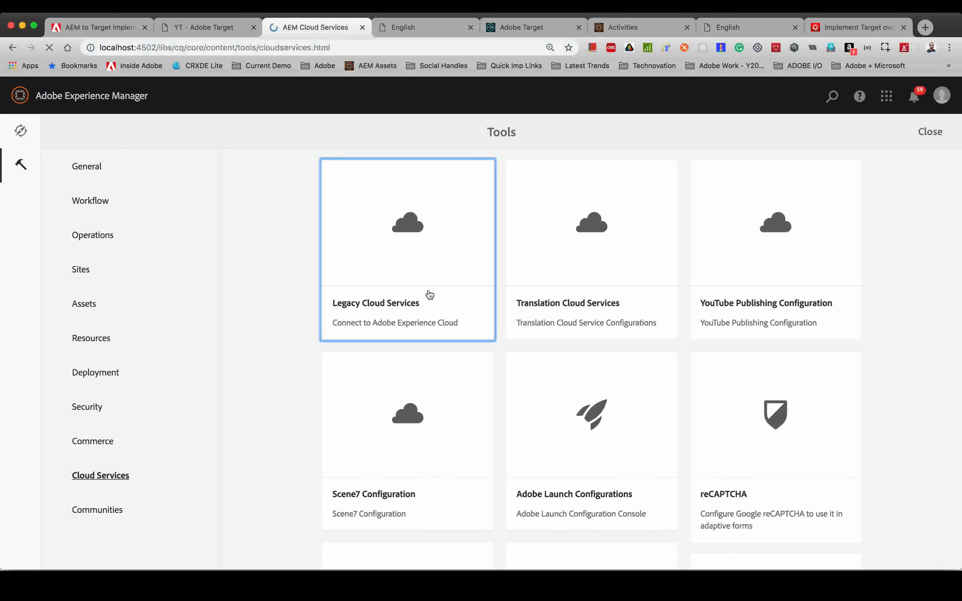
- Show the available Adobe Target configurations and examine the form for creating one, leaving it without creating anything
scroll(257, 399, "down", 10)
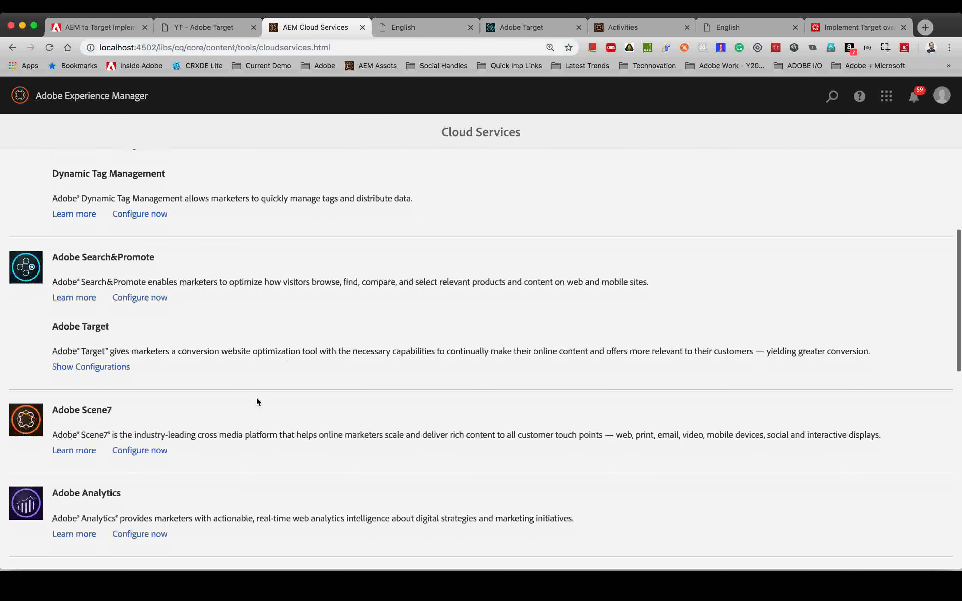
scroll(256, 397, "up", 5)
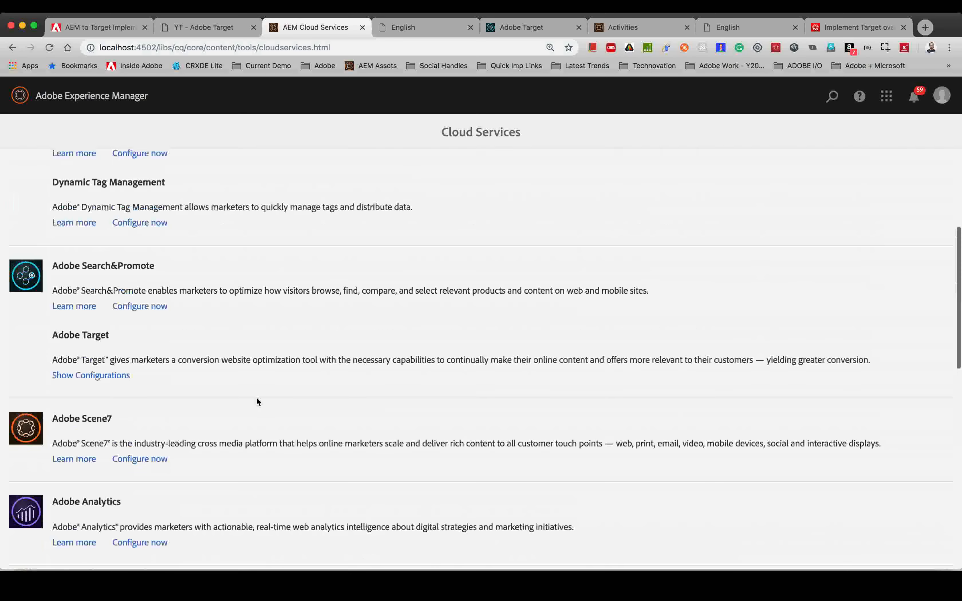
left_click(103, 378)
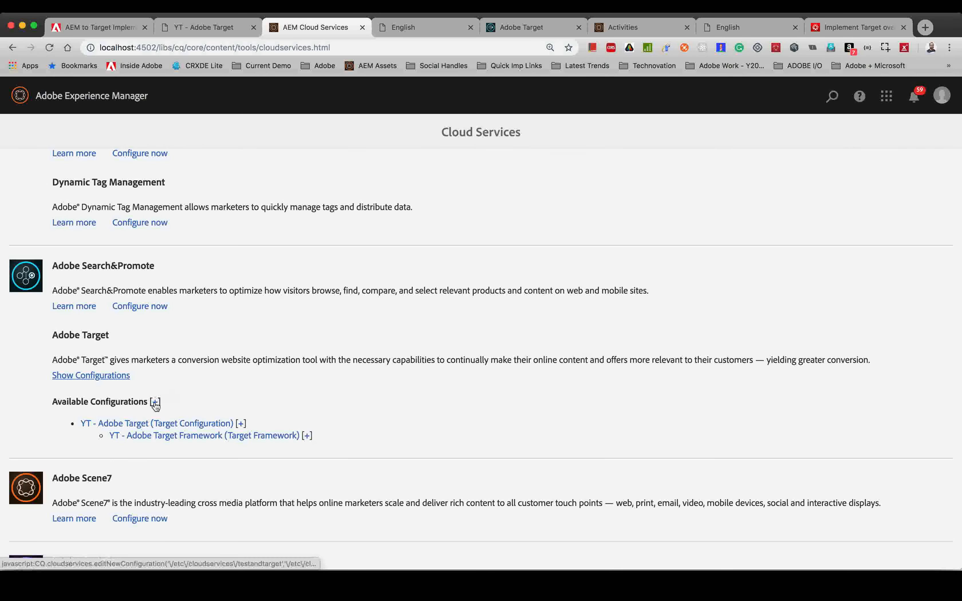
left_click(155, 402)
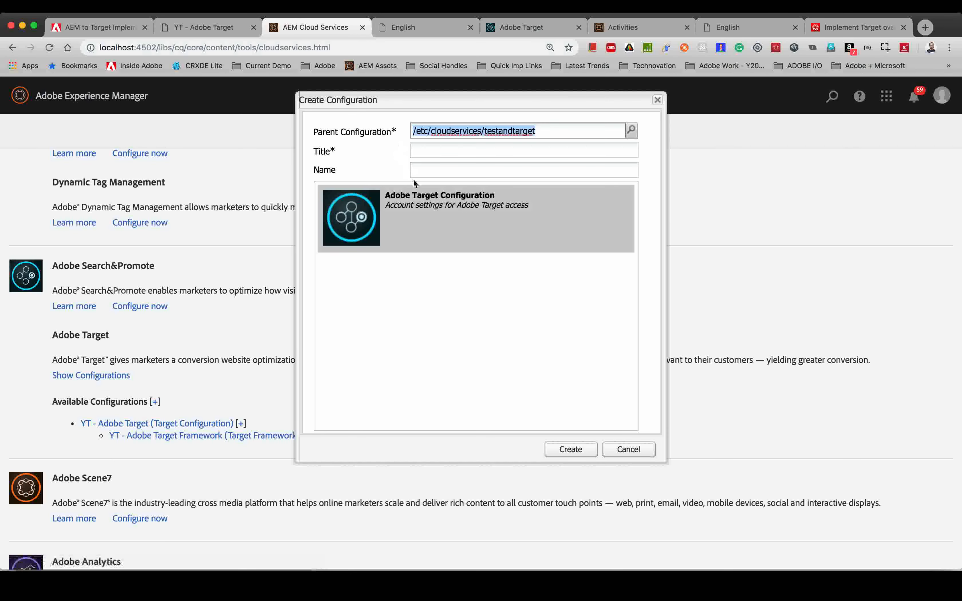
left_click(432, 147)
left_click(427, 170)
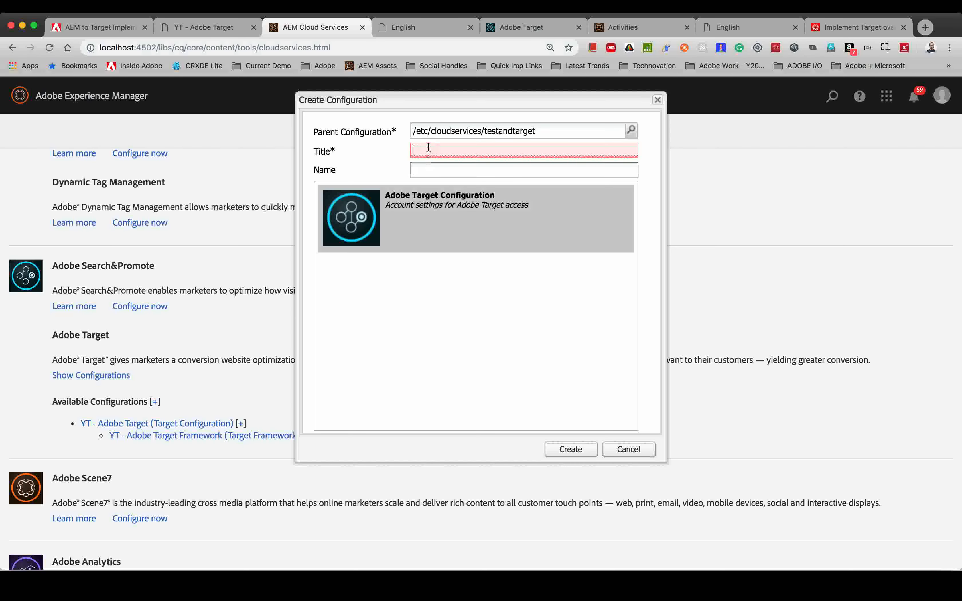
left_click(622, 449)
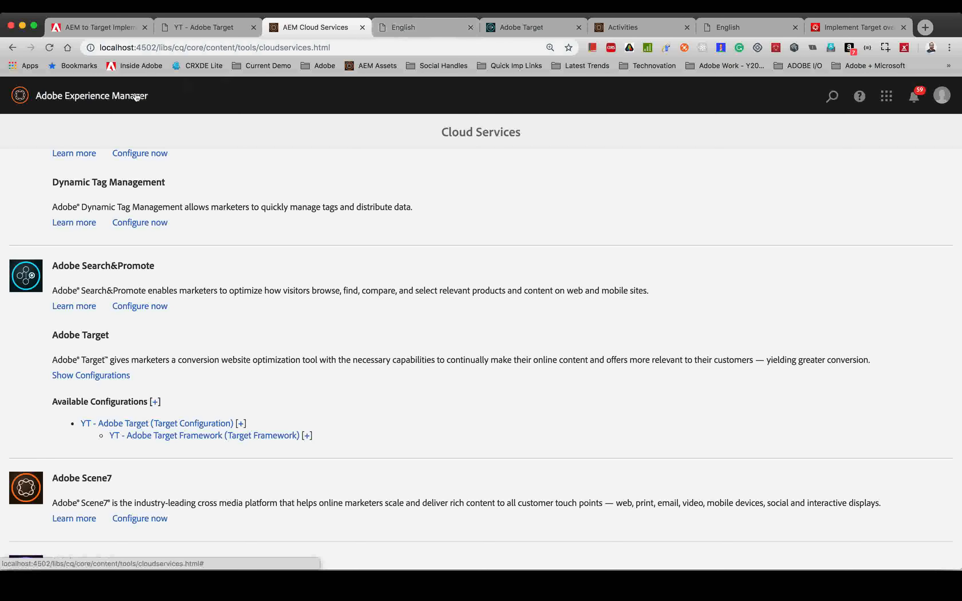
- Browse Sites to We.Retail > Language Masters and bring up the English page in the page editor
left_click(126, 95)
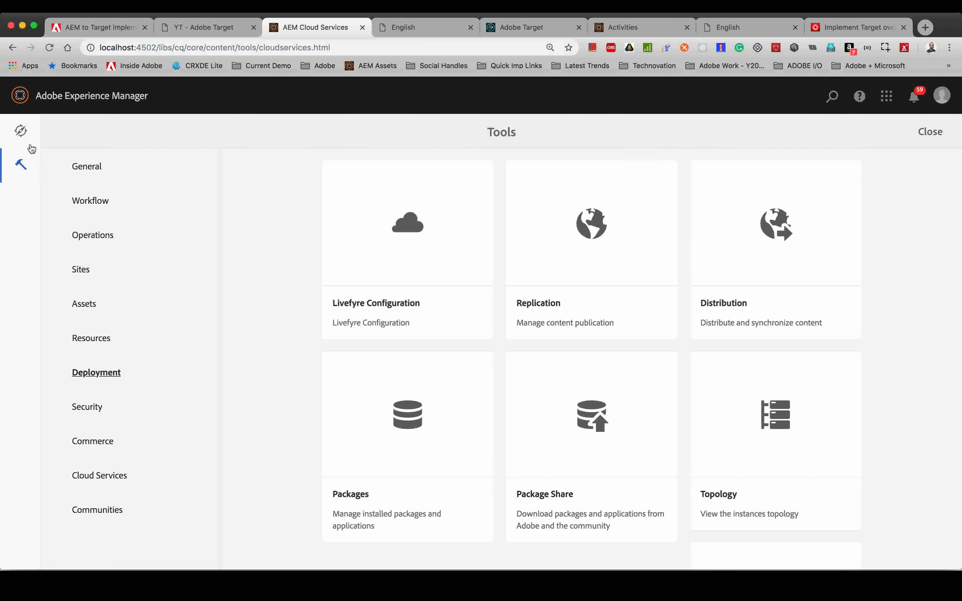
left_click(20, 131)
left_click(333, 260)
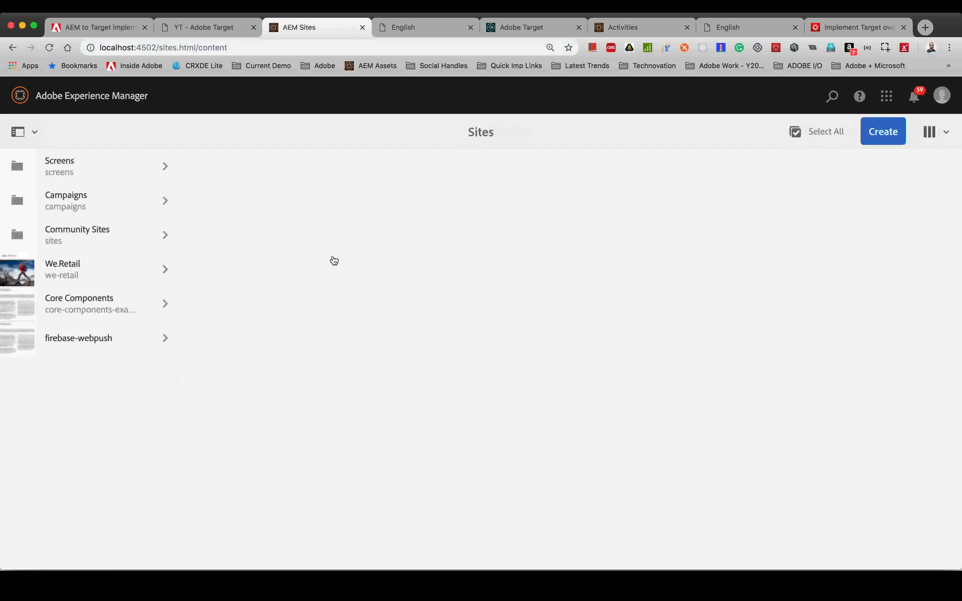
left_click(135, 284)
left_click(321, 167)
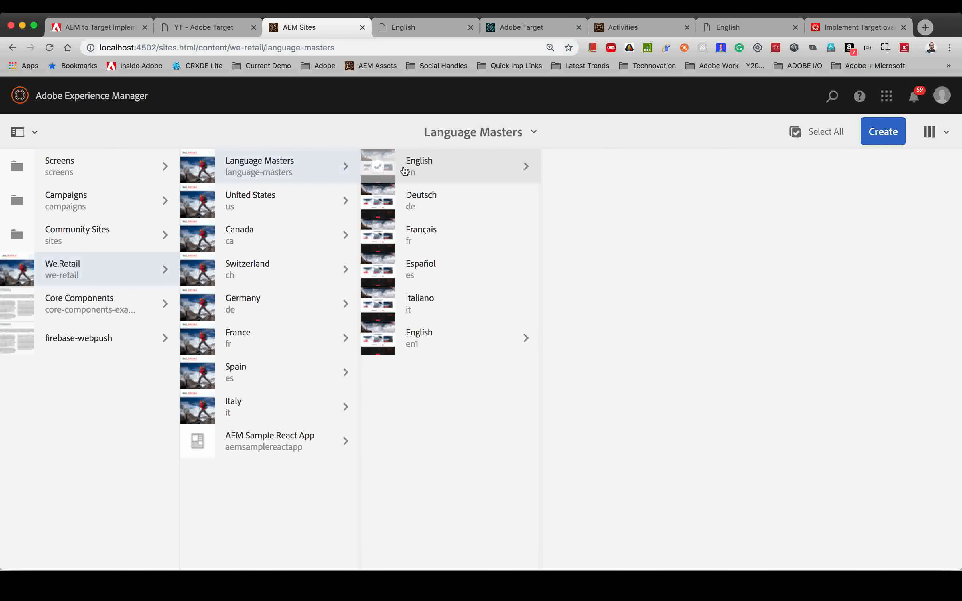
left_click(449, 174)
left_click(405, 31)
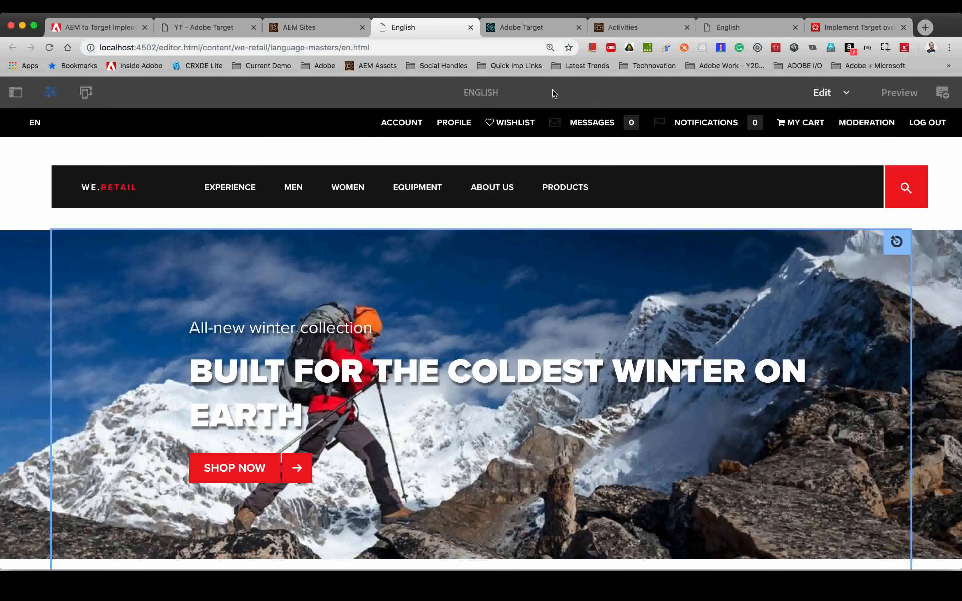
- Check which Adobe Target cloud service configurations the English page's properties offer, and leave the properties without saving
left_click(50, 92)
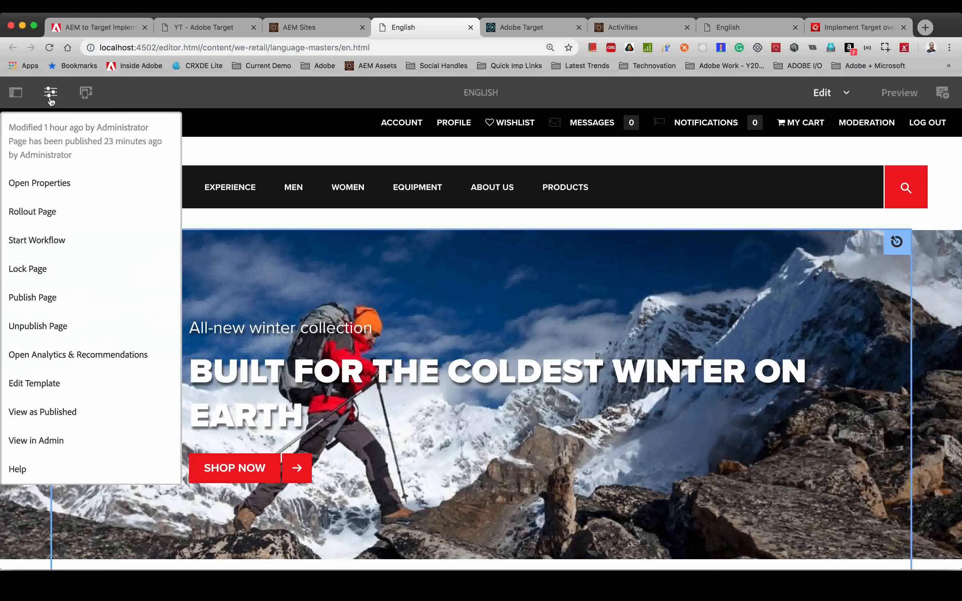
left_click(45, 184)
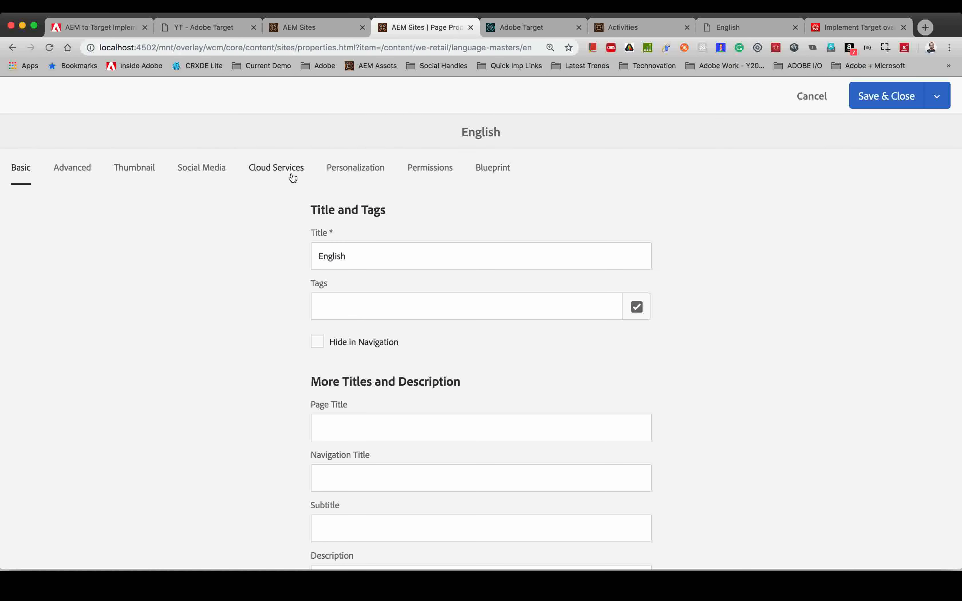
left_click(293, 177)
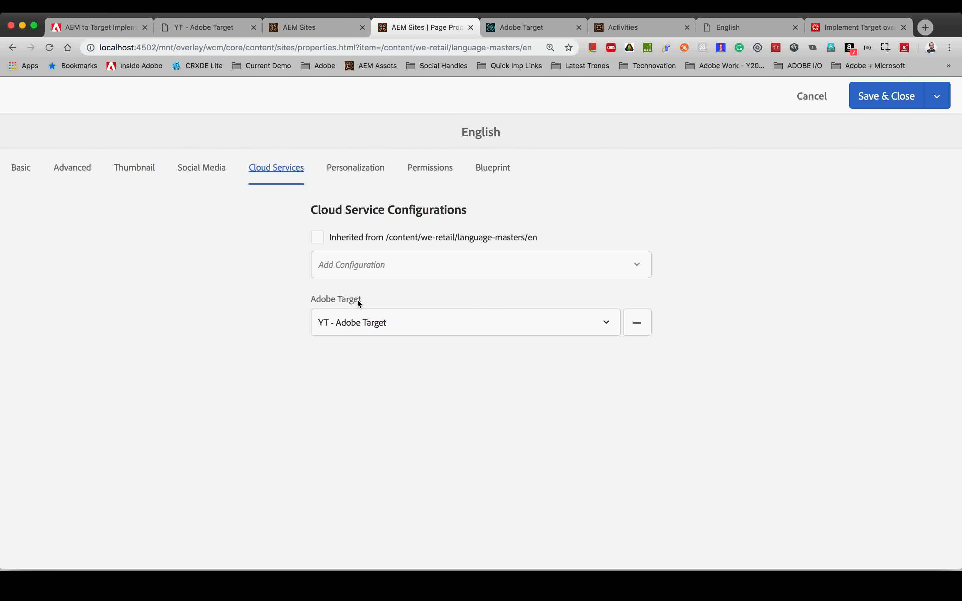
left_click(386, 329)
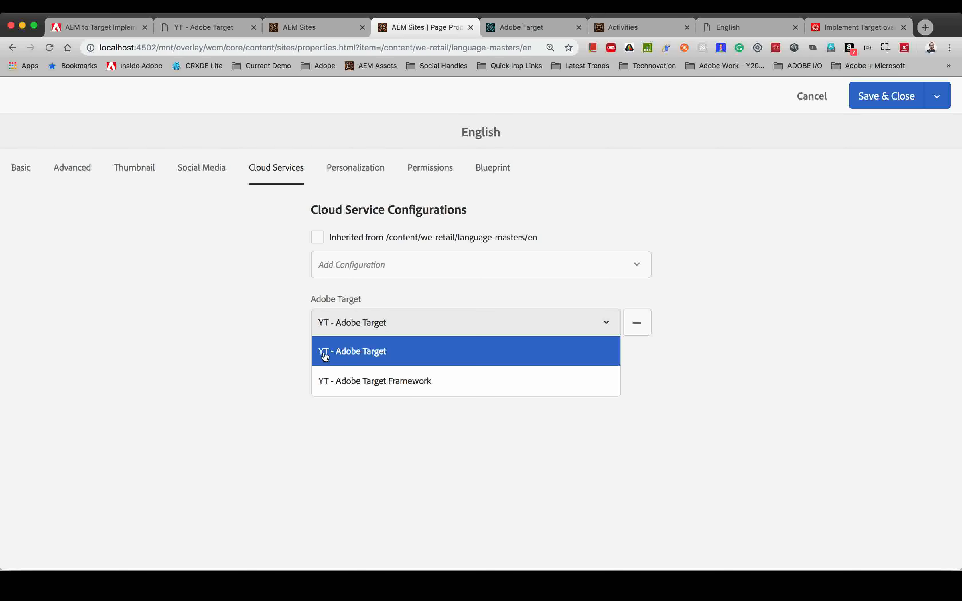
left_click(269, 352)
left_click(812, 98)
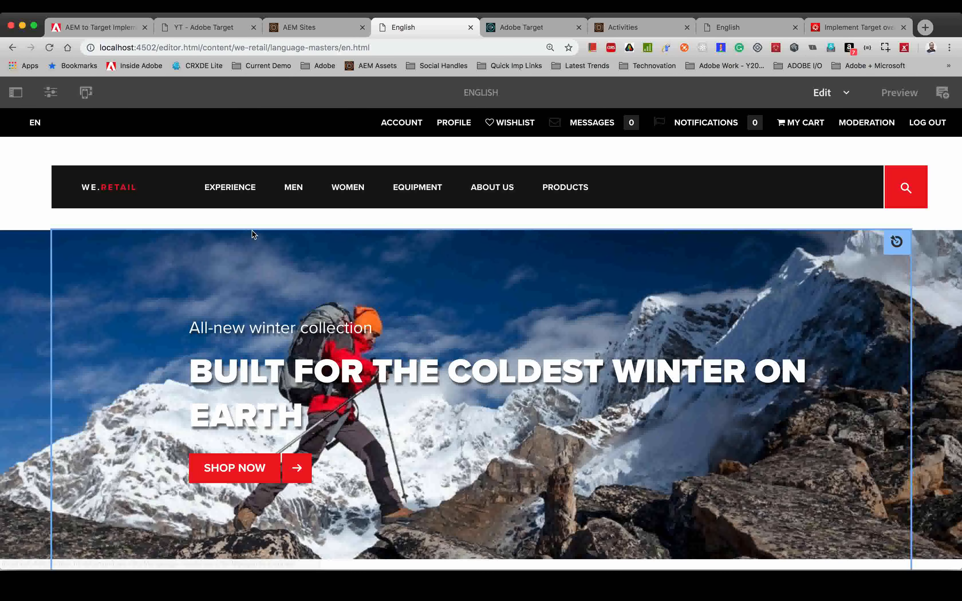
- Switch the English page's editor to Targeting mode
left_click(846, 94)
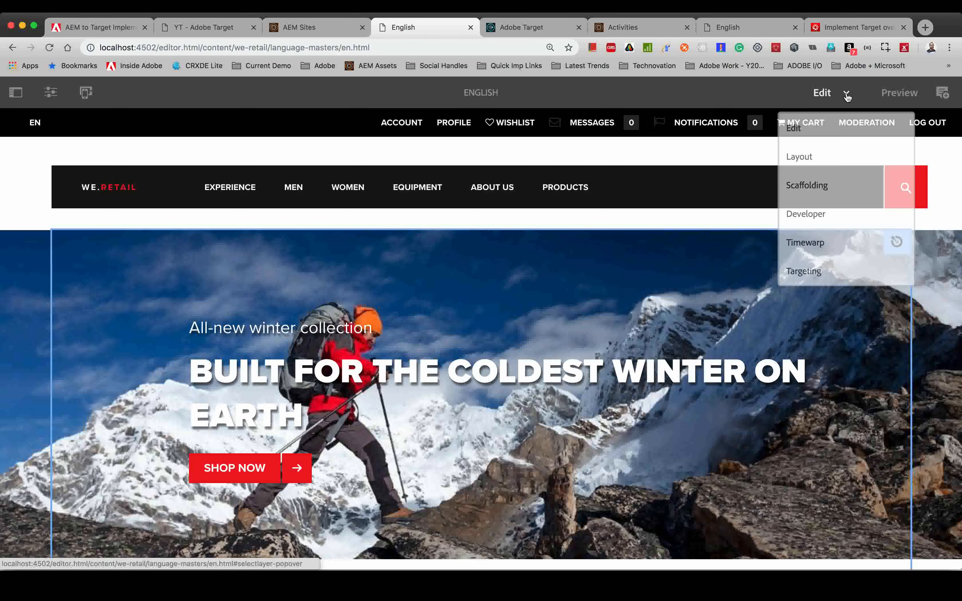
left_click(821, 275)
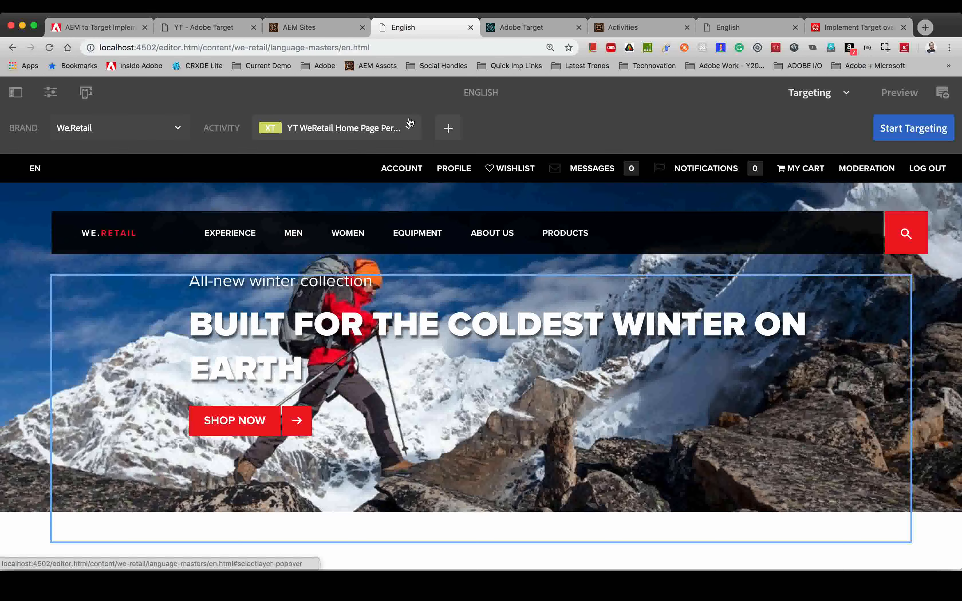
- Examine the new activity form with Adobe Target as the targeting engine, and close it without creating an activity
left_click(446, 129)
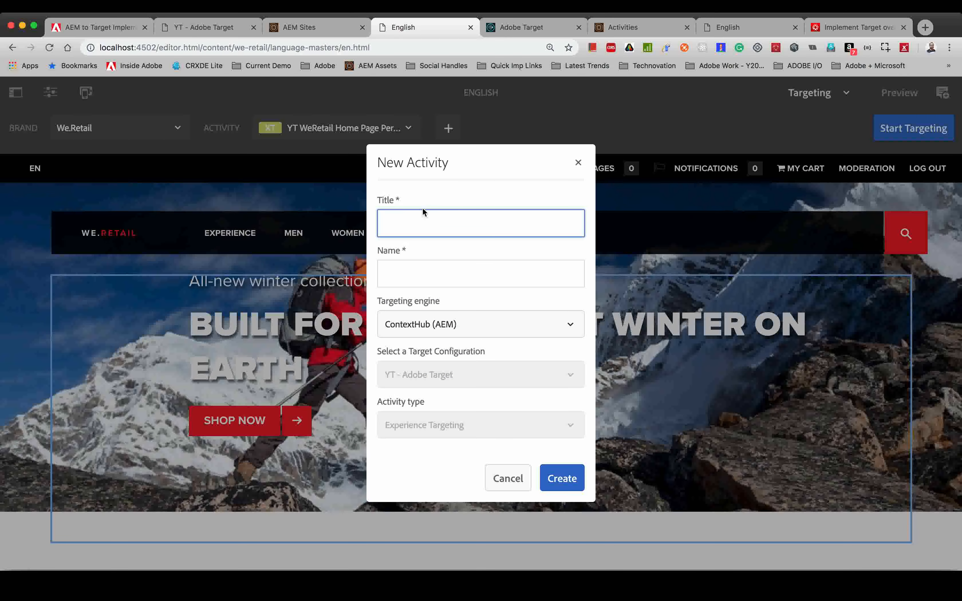
left_click(482, 323)
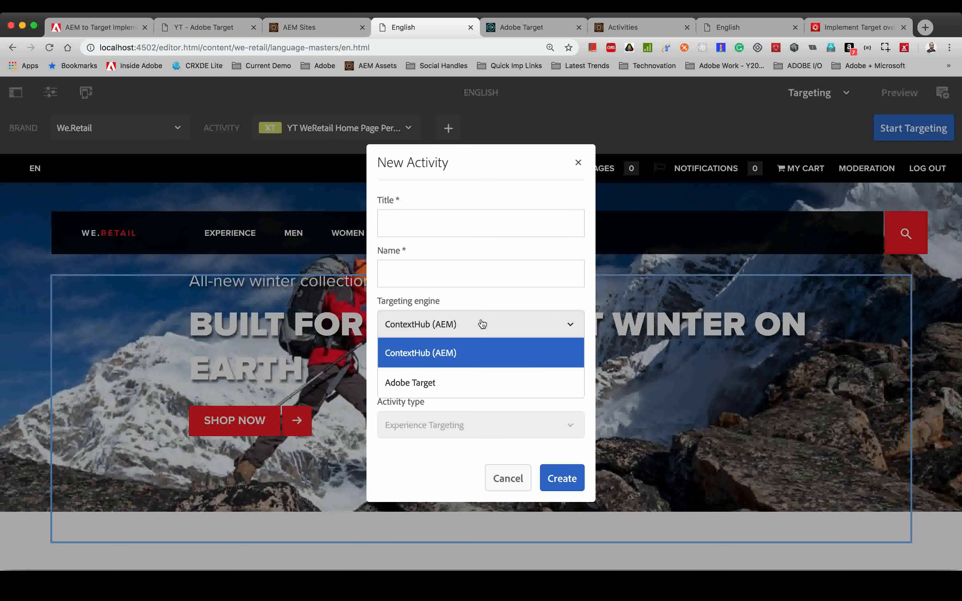
left_click(462, 381)
left_click(462, 229)
left_click(447, 268)
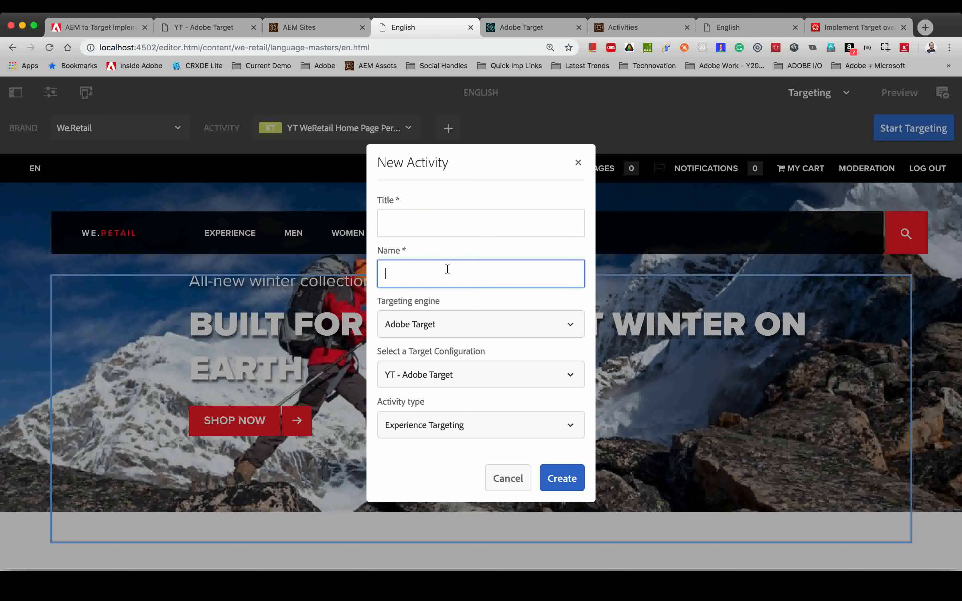
left_click(578, 163)
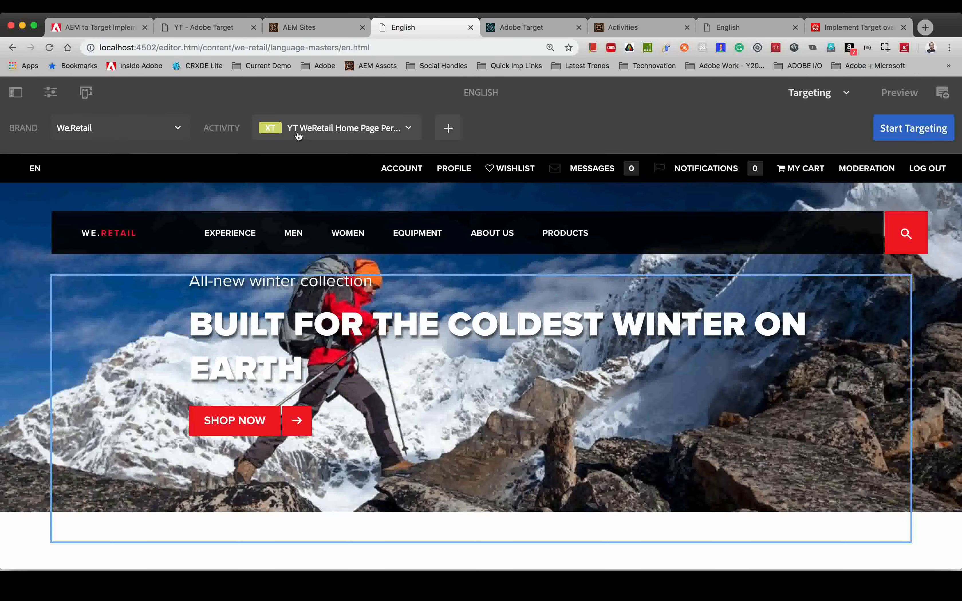
- Start targeting the English page with the existing YT WeRetail Home Page Personalisation Activity
left_click(373, 135)
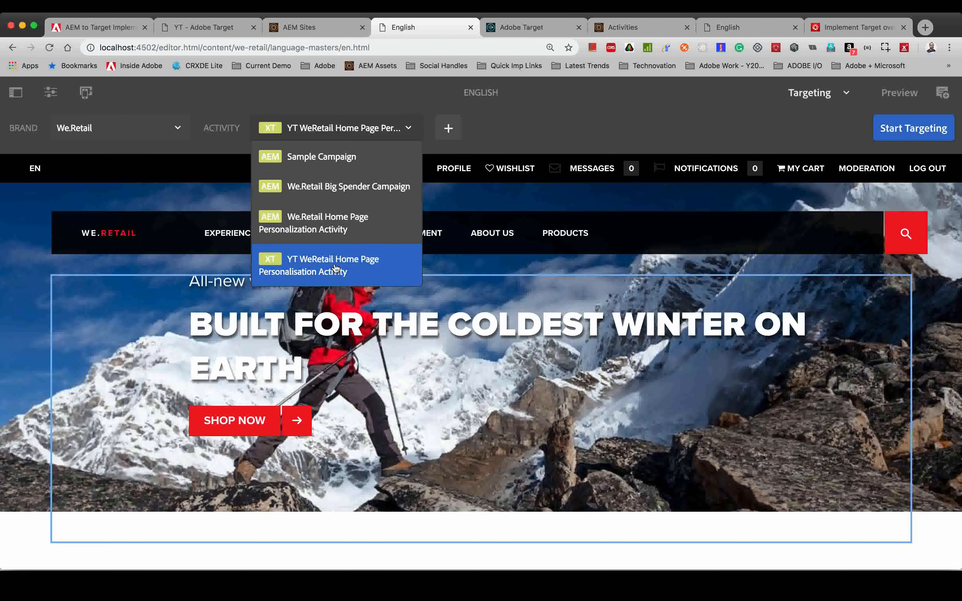
left_click(507, 146)
scroll(429, 306, "down", 2)
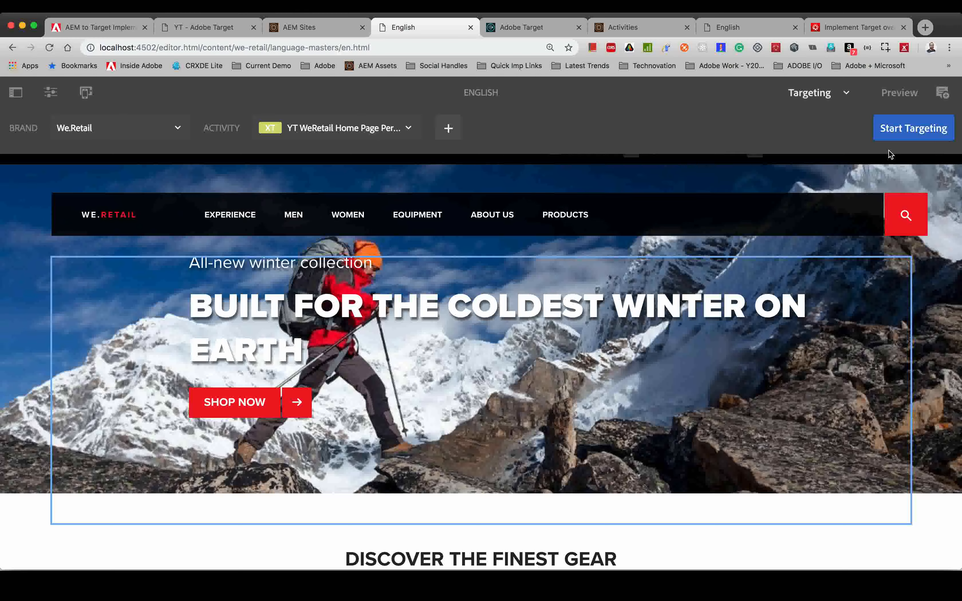
left_click(911, 131)
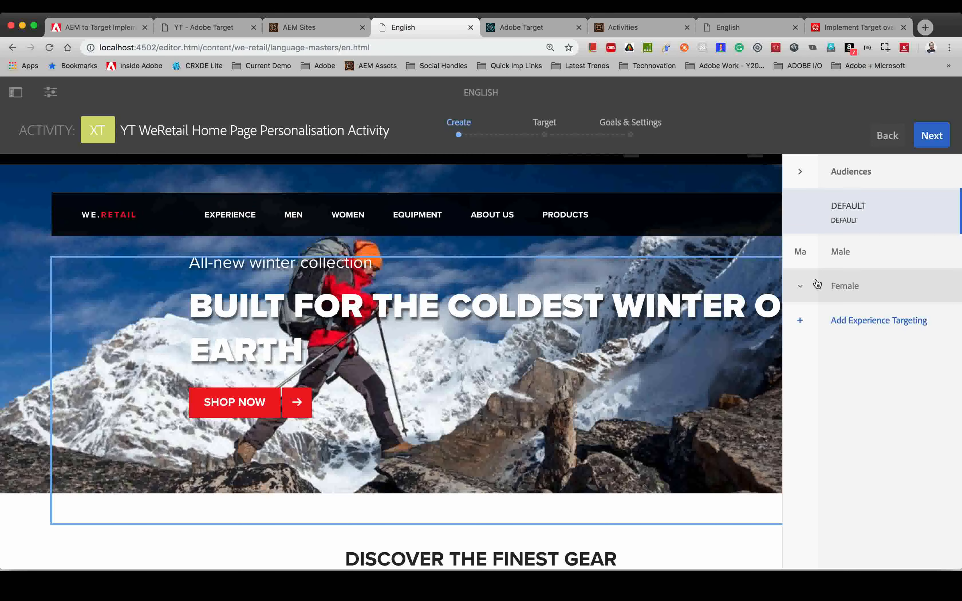
- Search the audiences available for a new targeted experience for "male", and leave the audience selection without choosing one
left_click(806, 323)
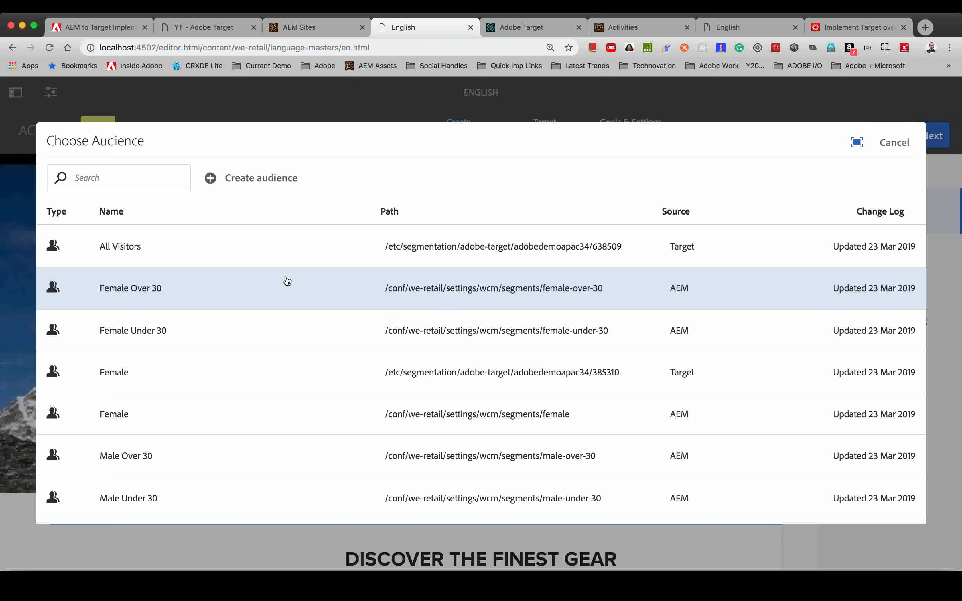
left_click(162, 180)
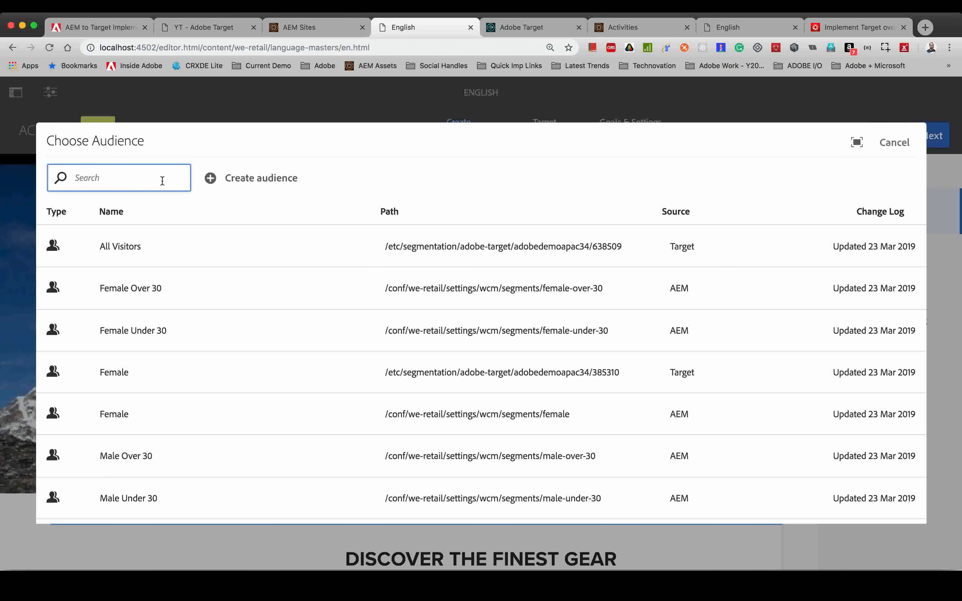
type("male")
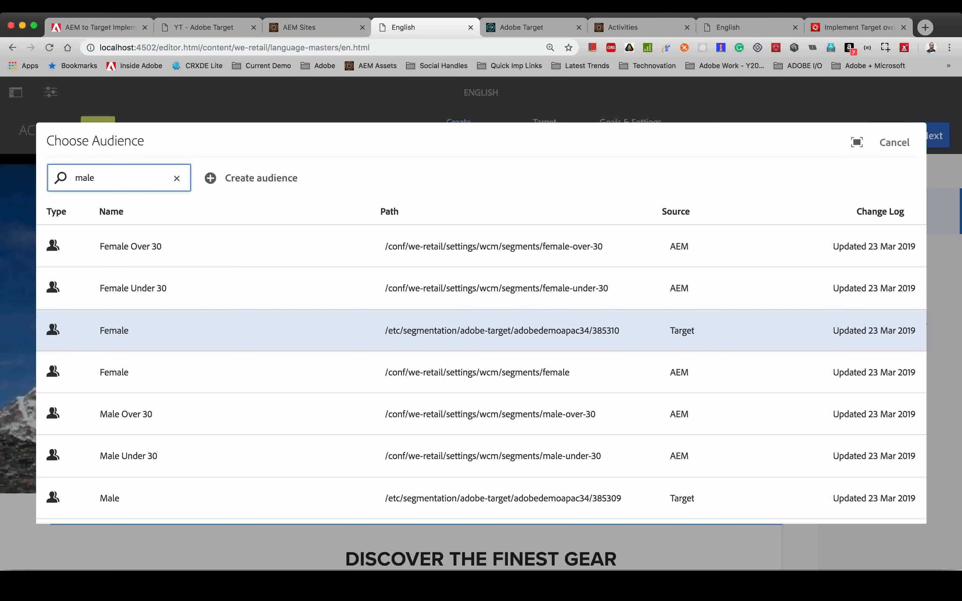
scroll(204, 422, "down", 3)
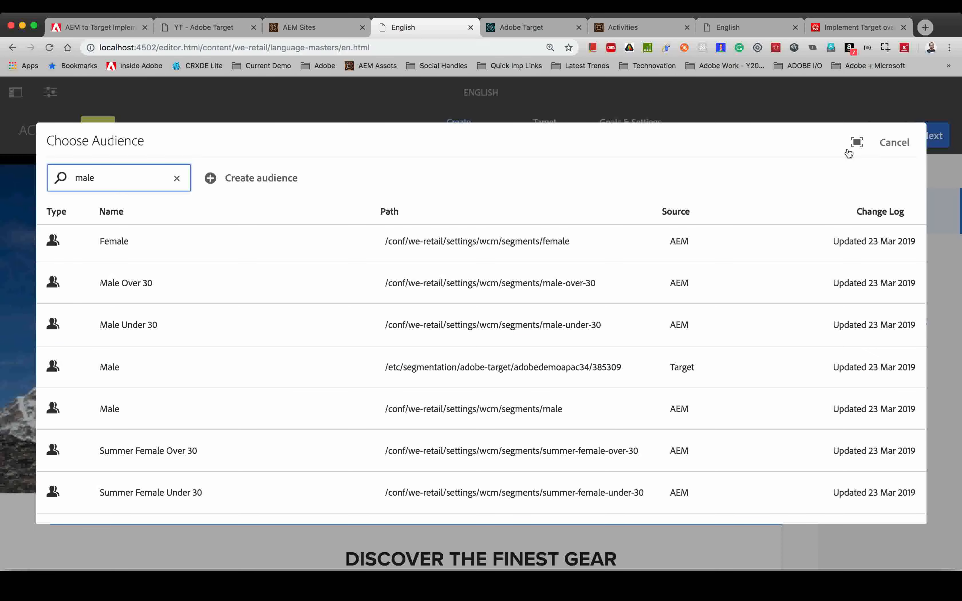
left_click(892, 143)
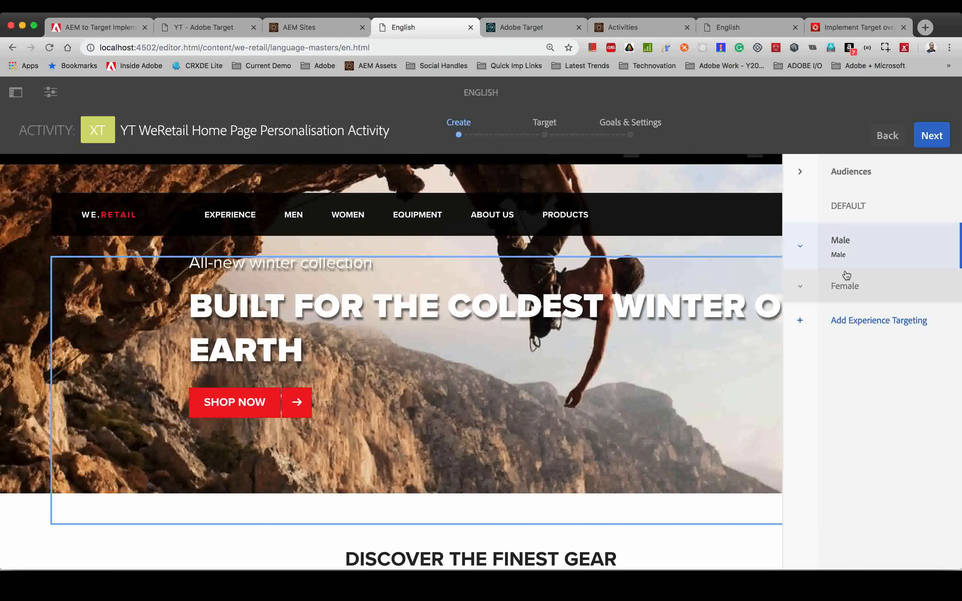
- Preview the Female and Male experiences, and look over the image assets available for the Male offer
left_click(847, 284)
left_click(829, 244)
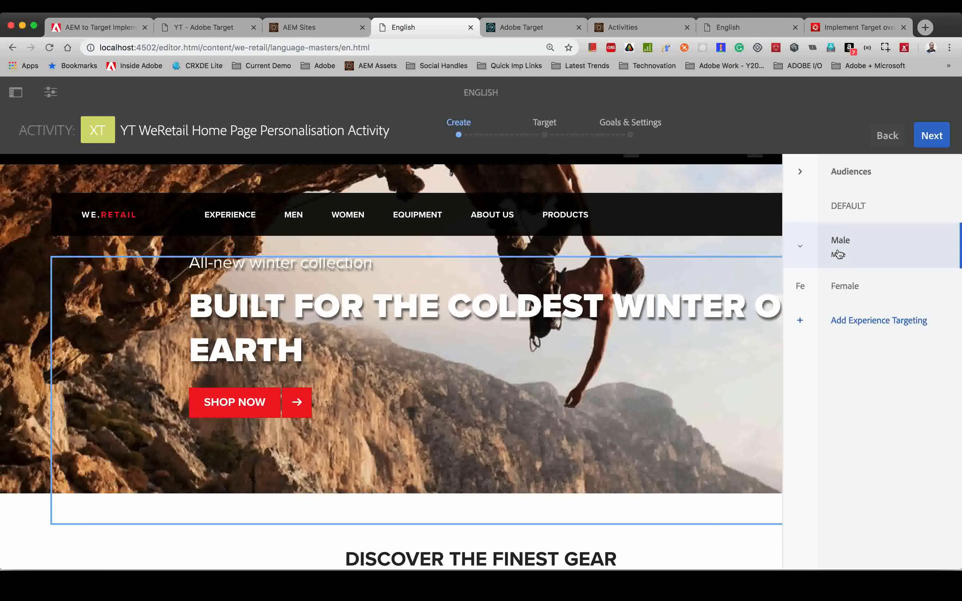
left_click(16, 92)
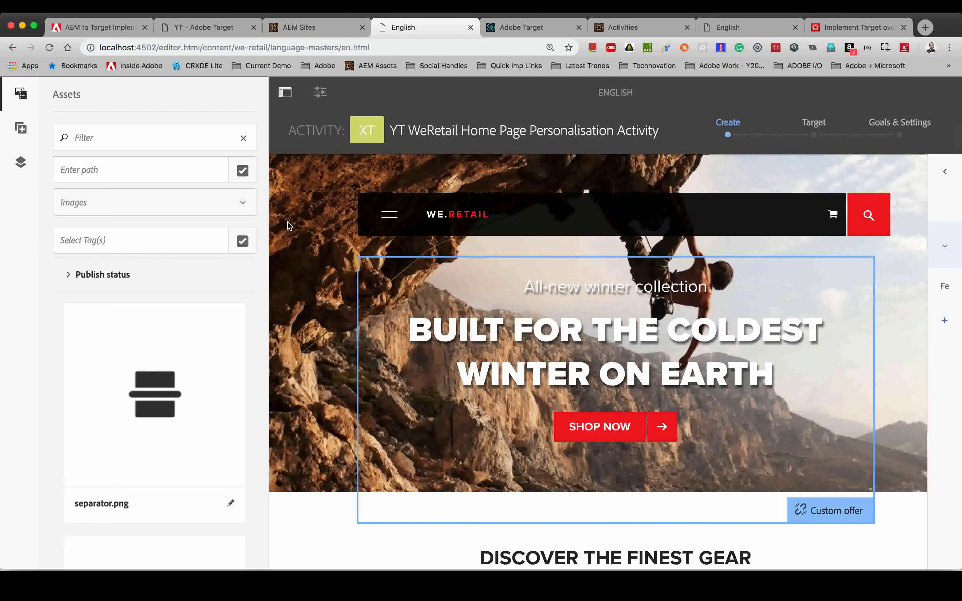
left_click(285, 92)
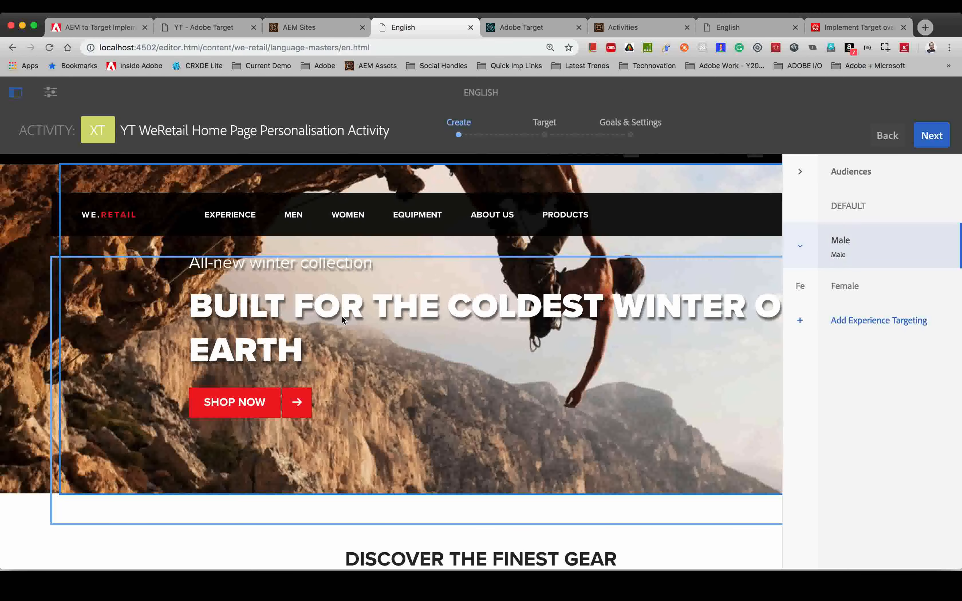
- Inspect the Hero Image configuration in the Male experience, and close it without changes
left_click(315, 312)
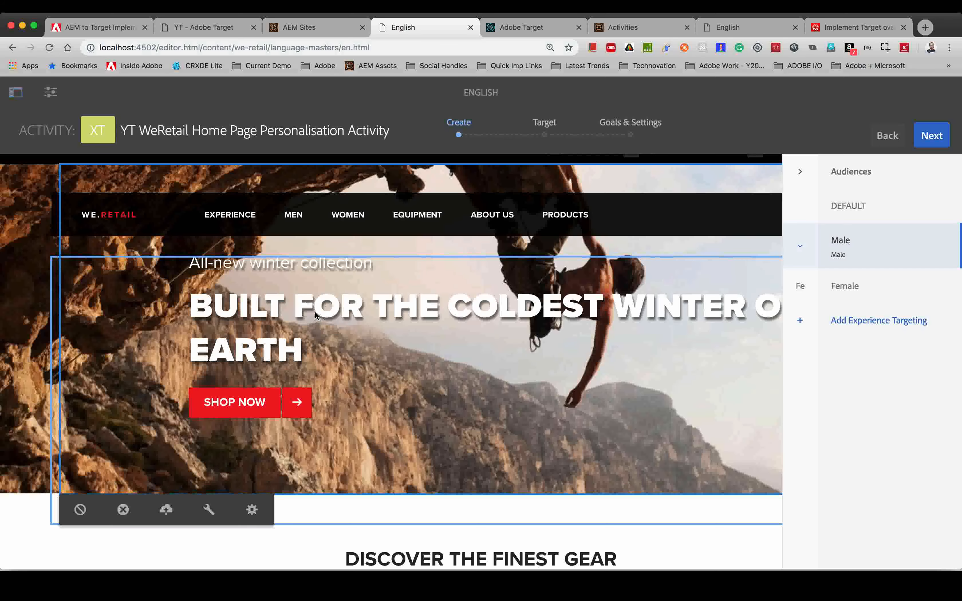
left_click(209, 510)
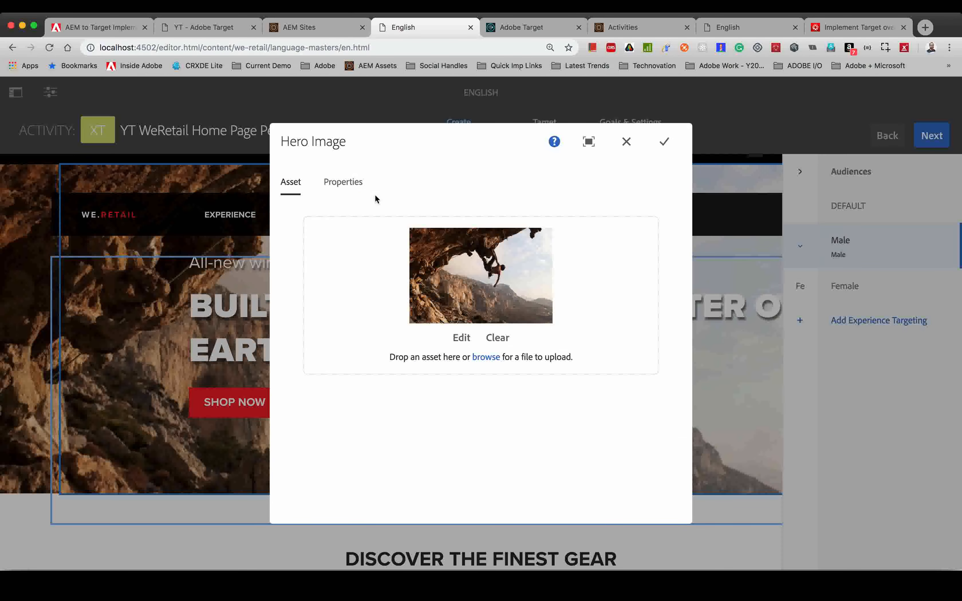
left_click(627, 142)
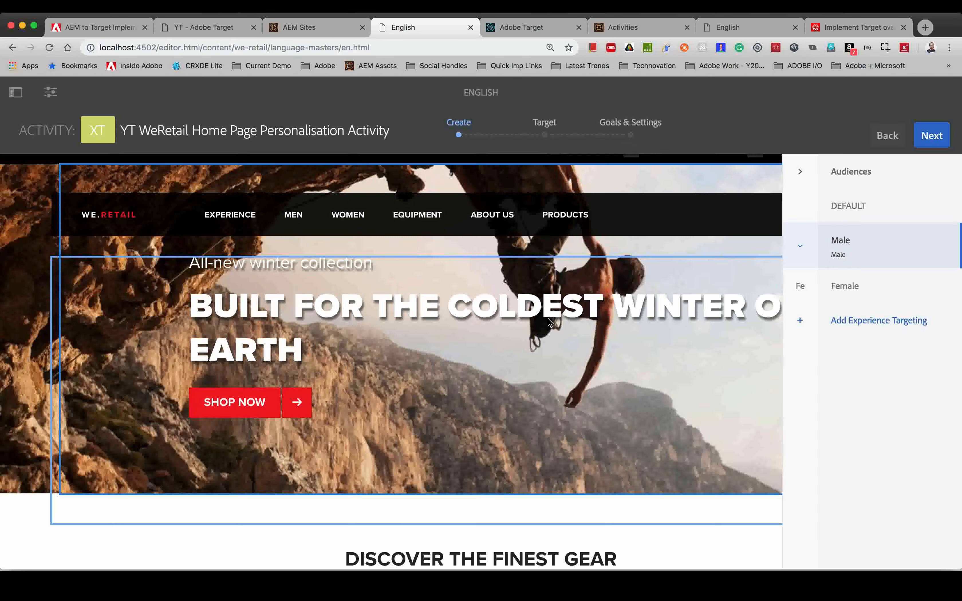
- Examine the hero component's Target settings in the Female experience, including engine, targeting options and parameters, and close them without changes
left_click(847, 286)
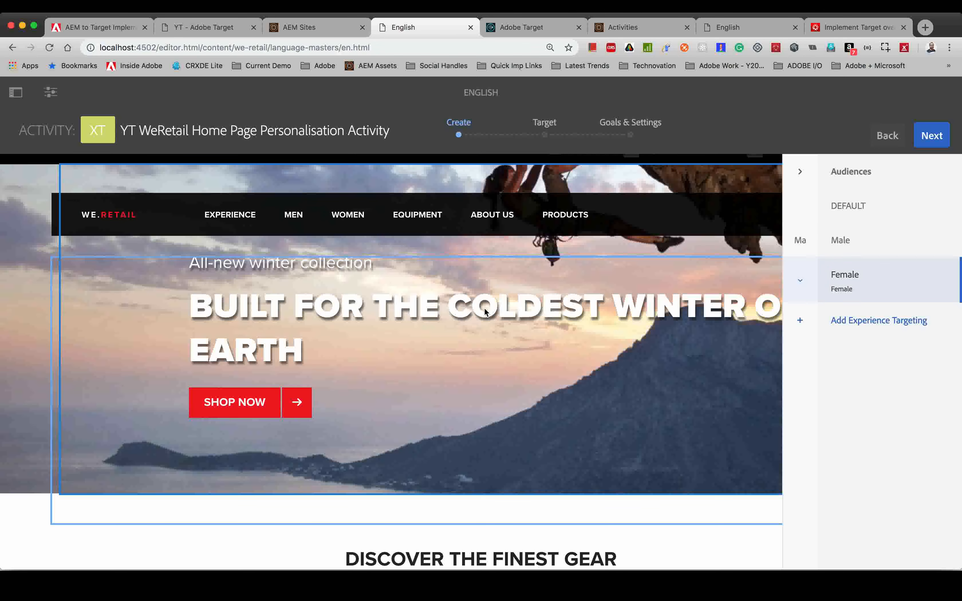
left_click(252, 510)
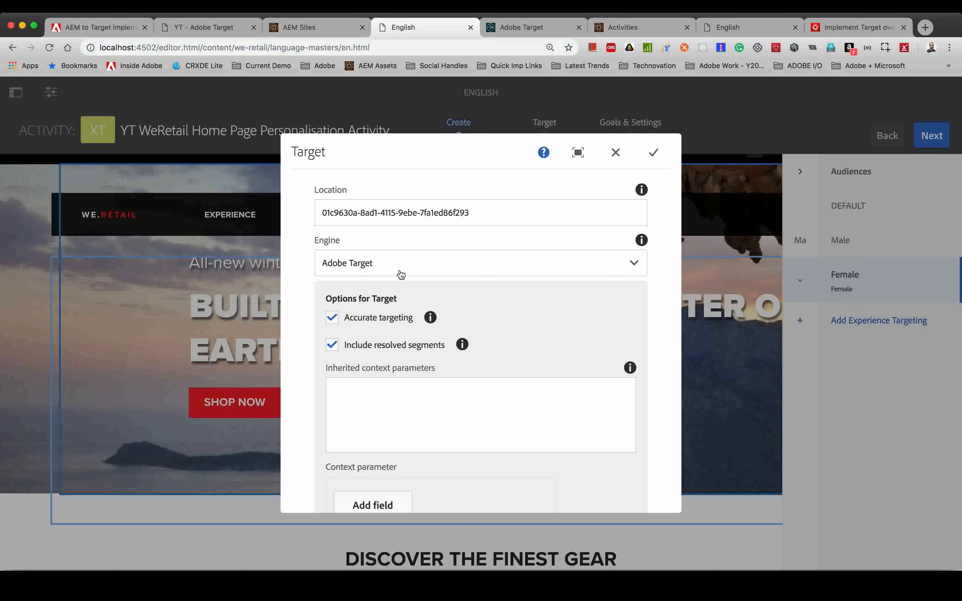
left_click(401, 274)
left_click(398, 274)
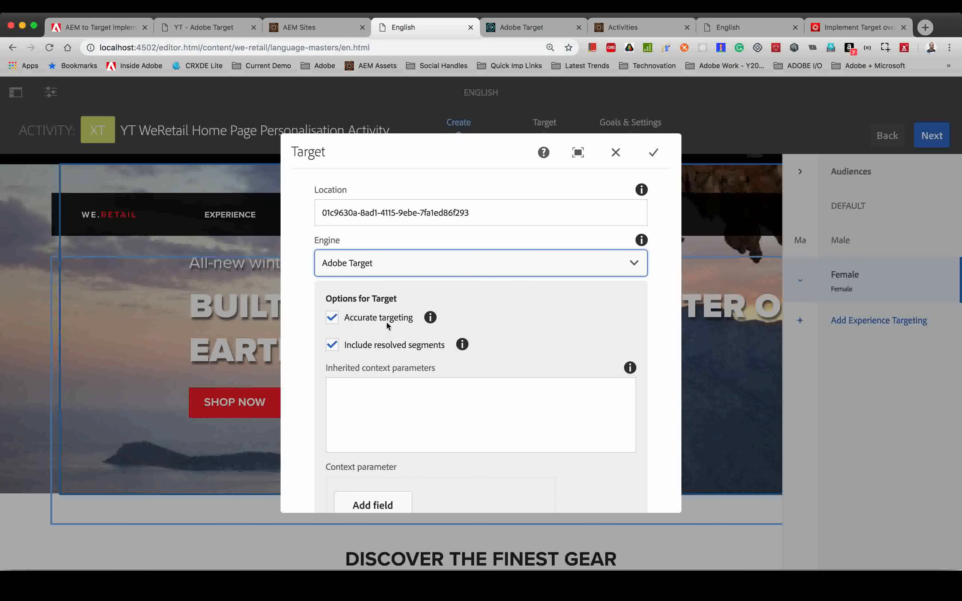
scroll(390, 380, "down", 5)
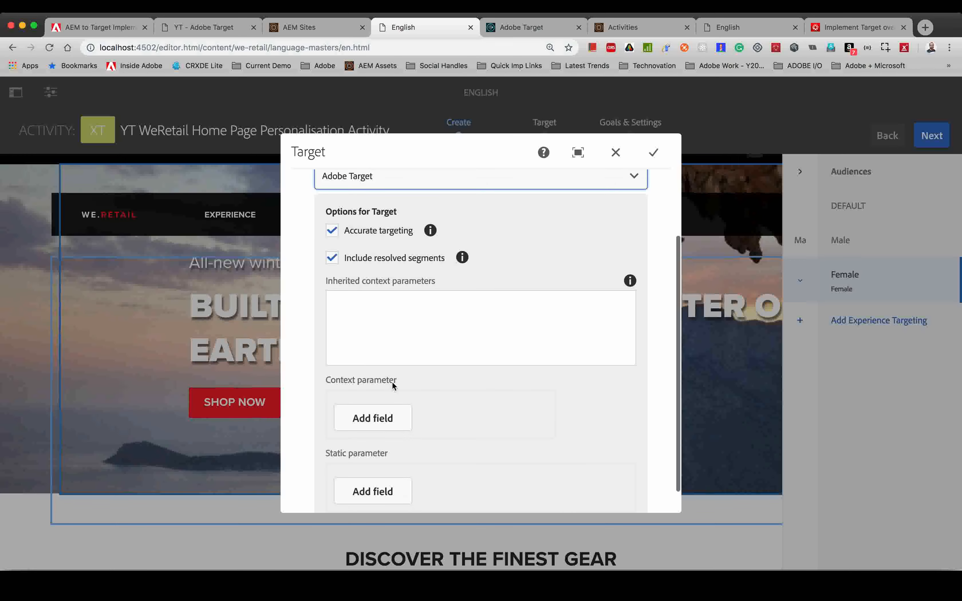
left_click(616, 153)
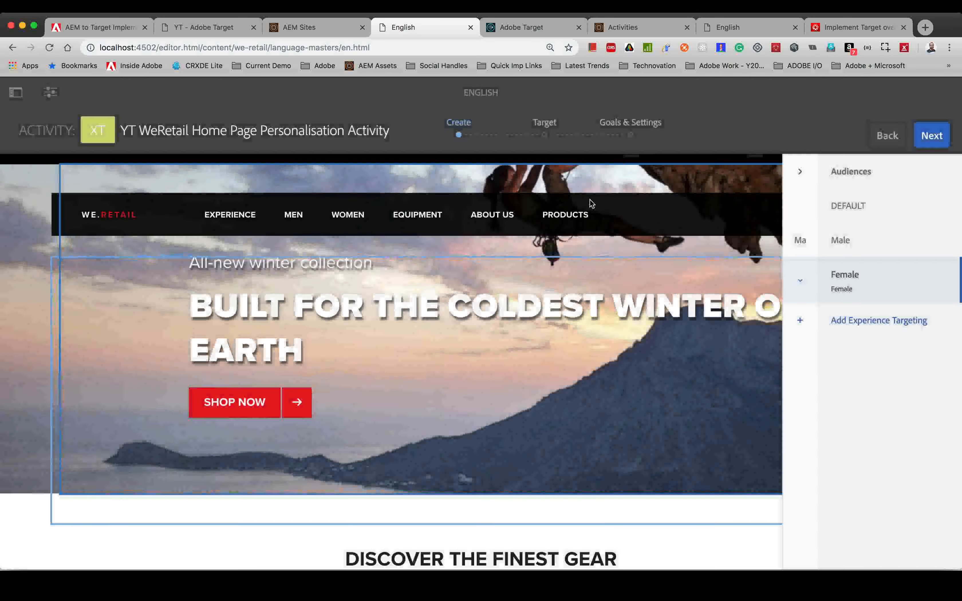
scroll(489, 321, "up", 1)
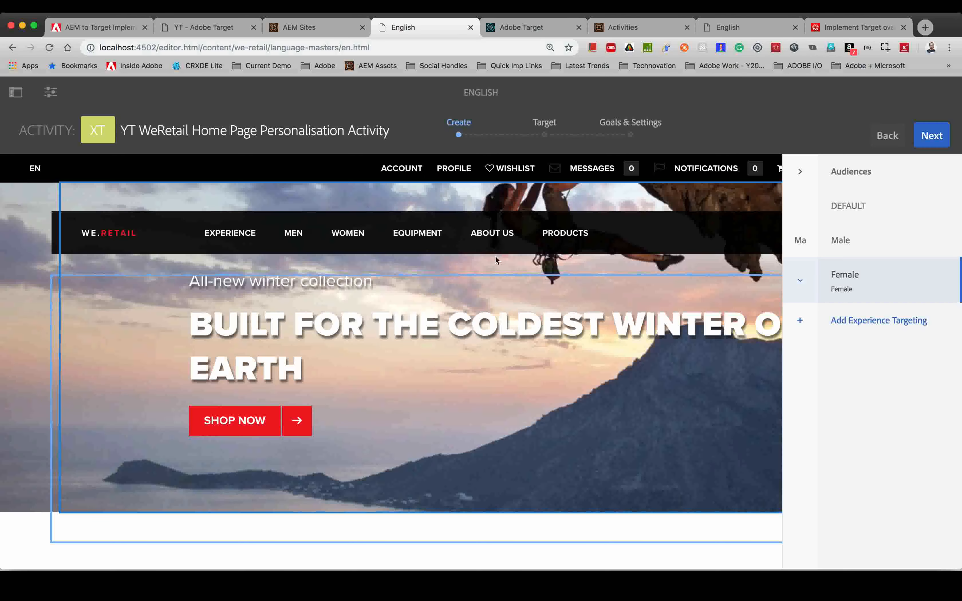
- Advance the activity to its Target stage, check how audiences map to experiences, and continue to Goals & Settings
left_click(932, 136)
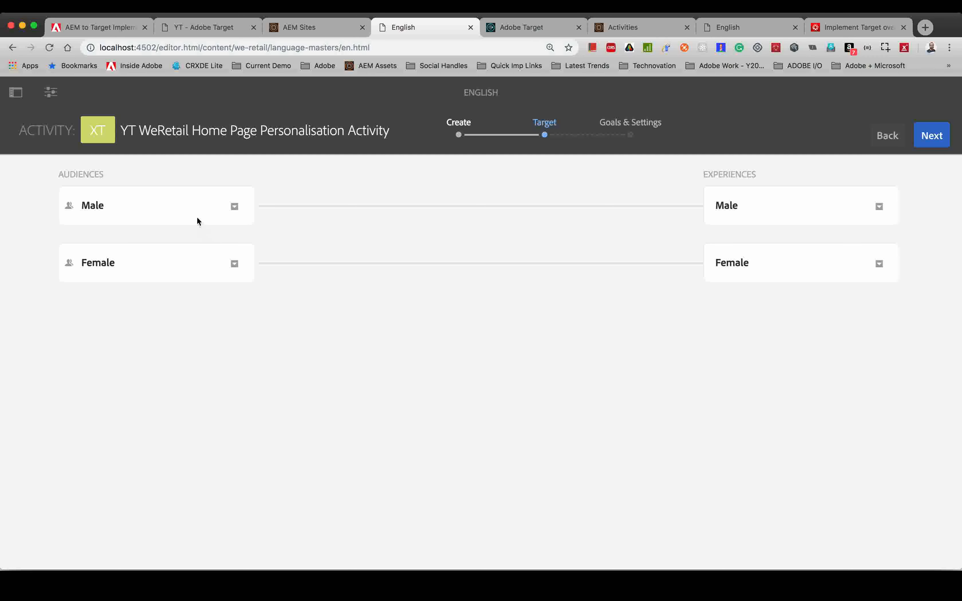
left_click(879, 207)
left_click(889, 204)
left_click(937, 140)
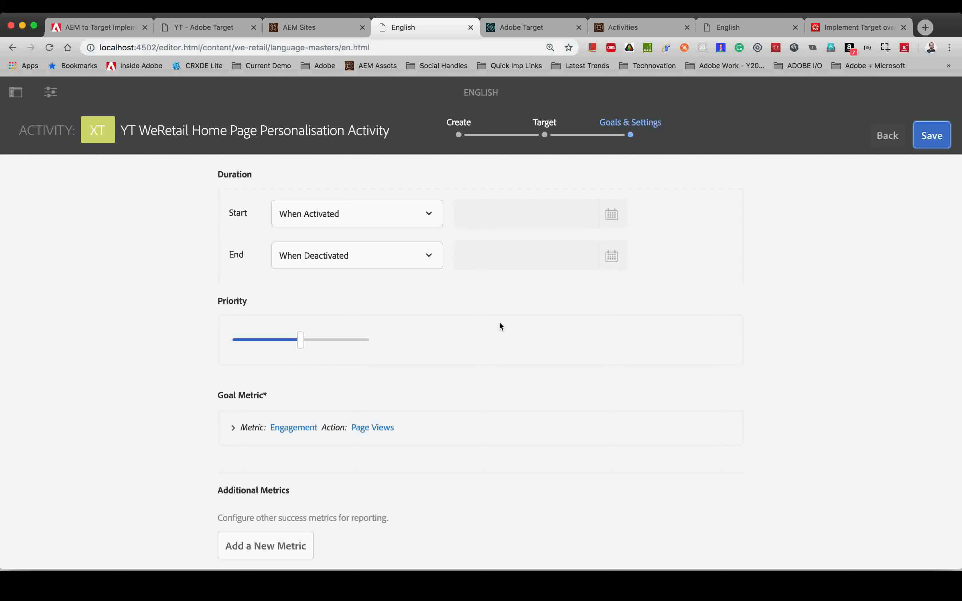
- Review the activity's duration, priority and goal metric settings, and save the activity
scroll(499, 326, "down", 3)
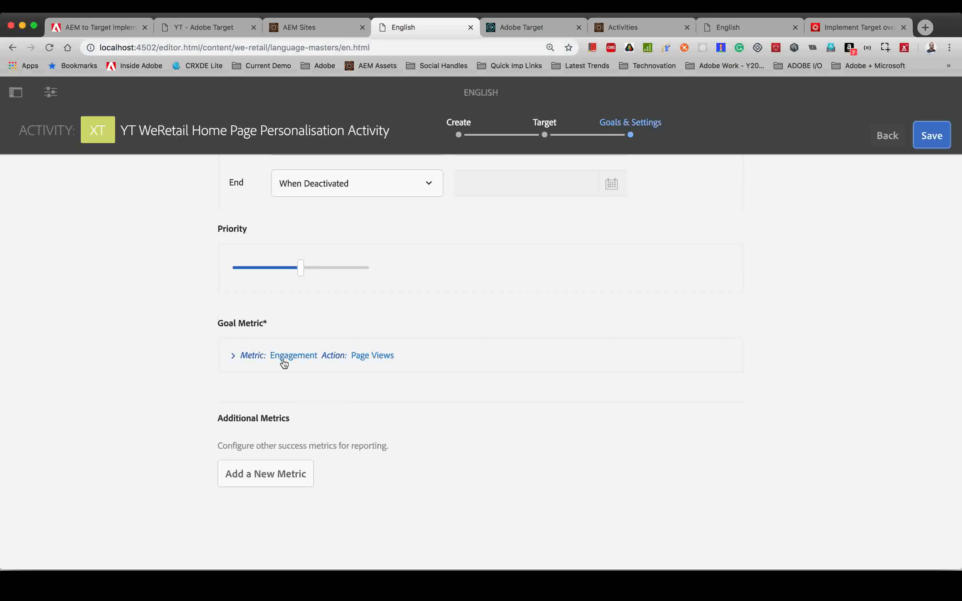
left_click(232, 358)
scroll(249, 457, "down", 2)
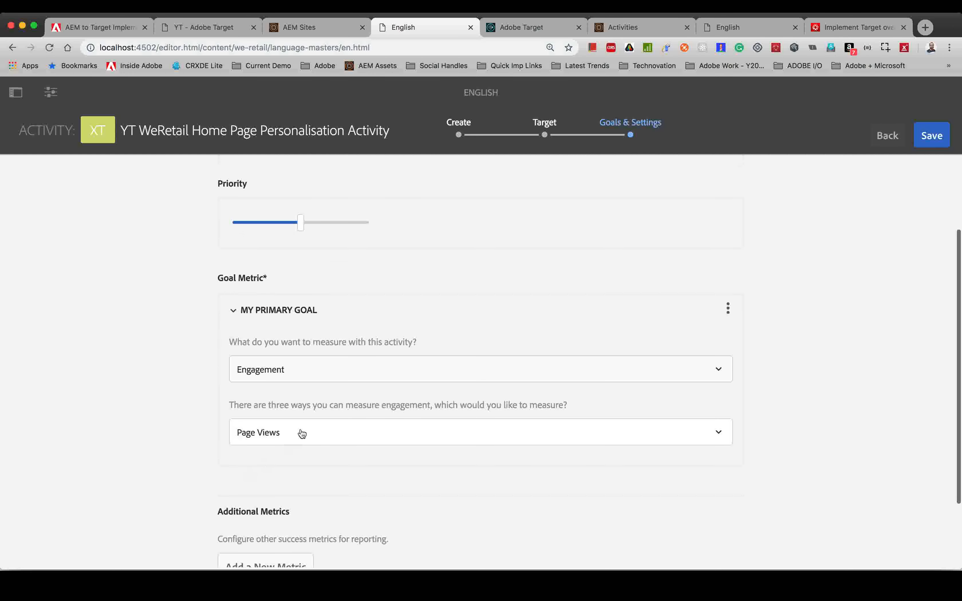
scroll(302, 433, "up", 5)
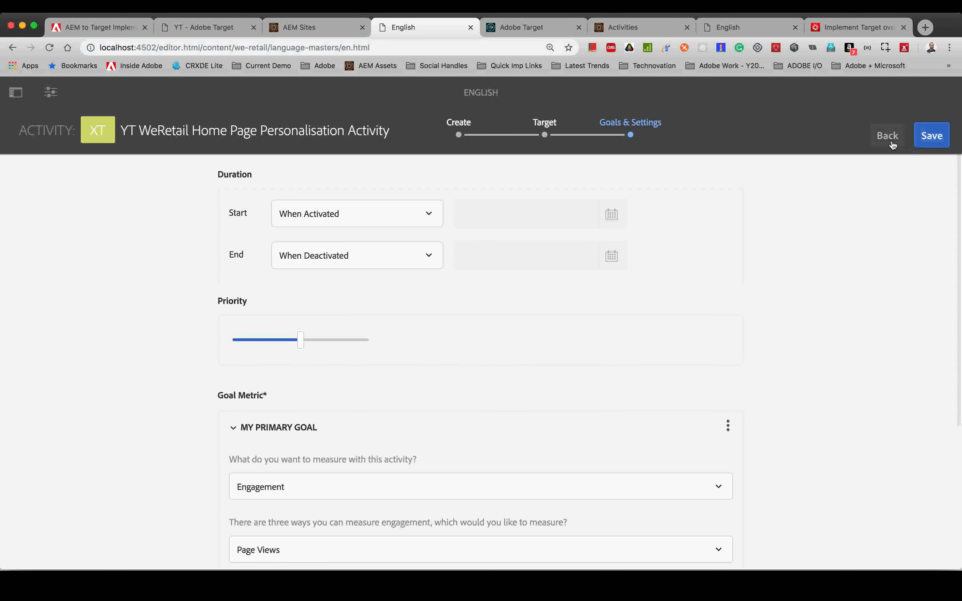
left_click(930, 135)
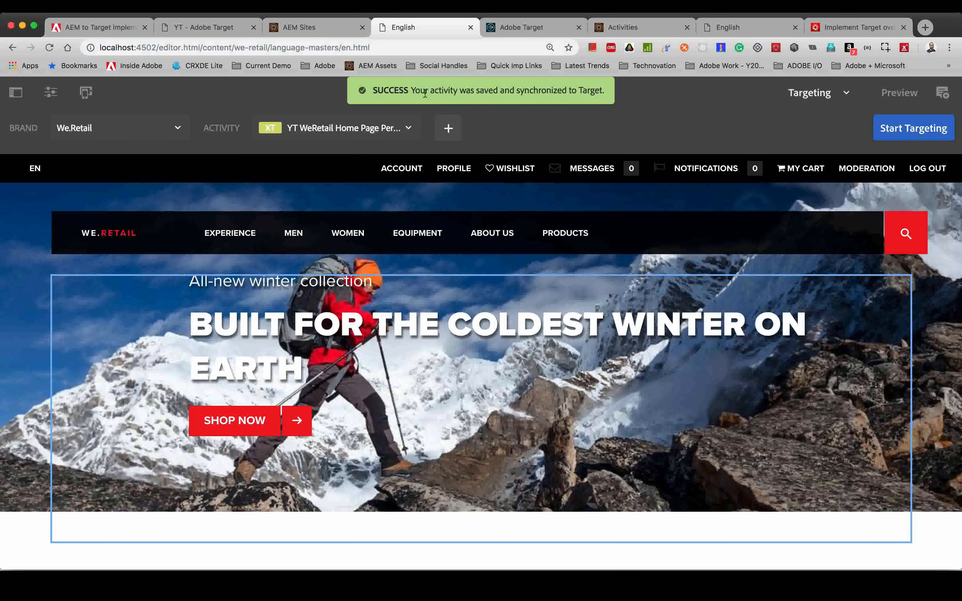
- Switch to Adobe Target and check its activities list for the YT WeRetail Home Page Personalisation Activity and its author version
left_click_drag(417, 92, 605, 93)
left_click(602, 96)
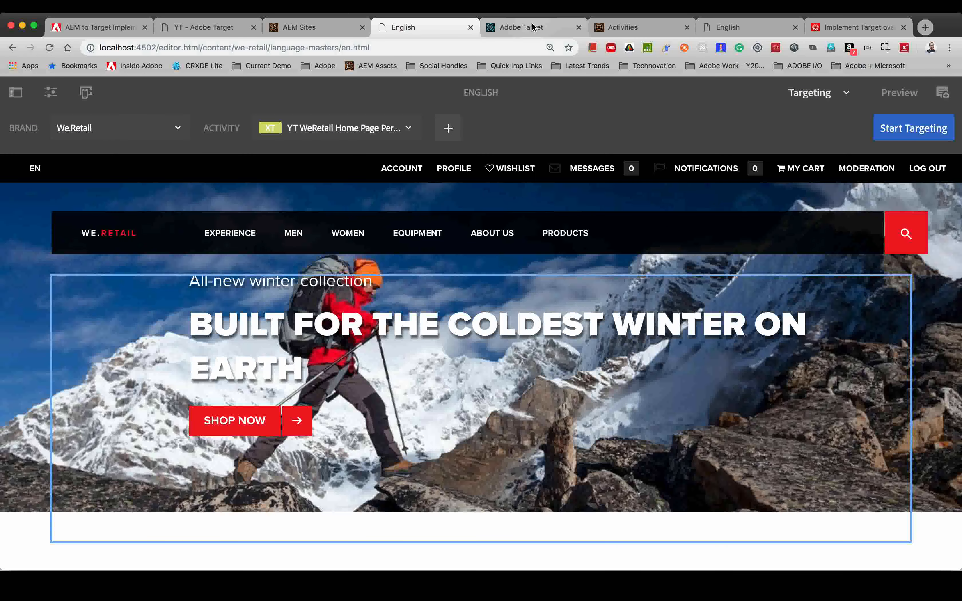
left_click(531, 27)
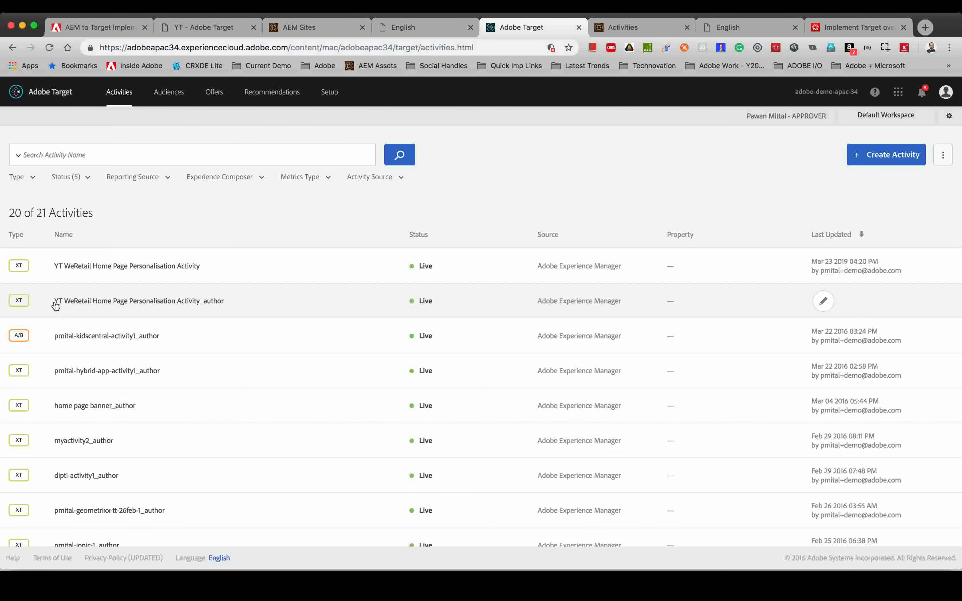
left_click(409, 28)
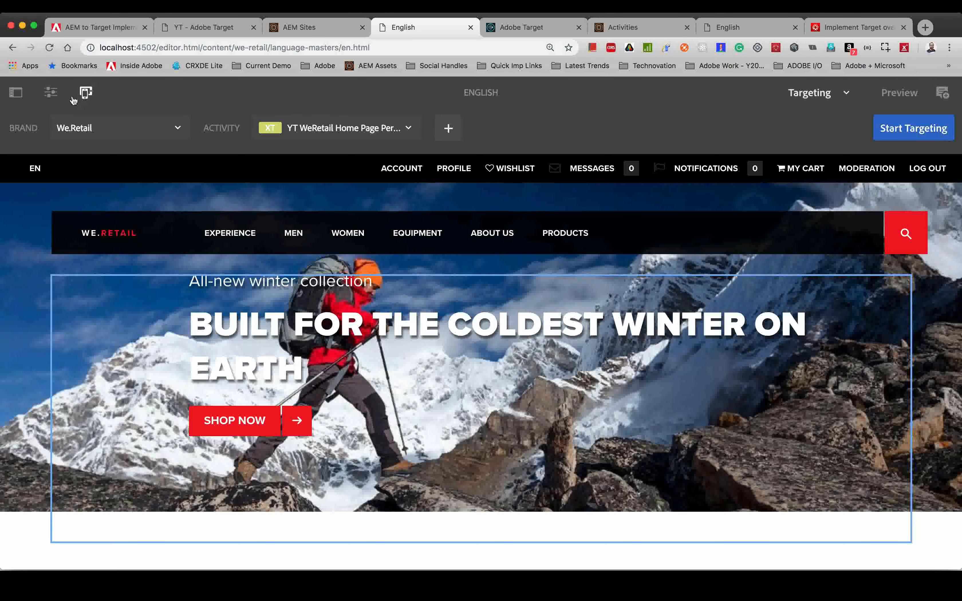
left_click(520, 29)
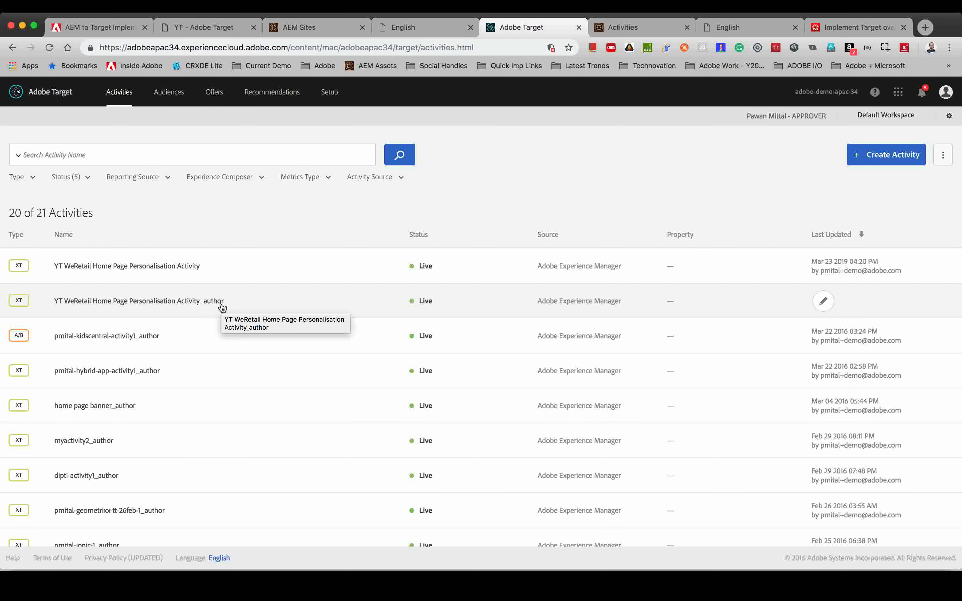
- Back in AEM, return the English page to Edit mode and publish it with the yt-weretail-homepage-personalisation-activity campaign and its female and male experiences
left_click(444, 24)
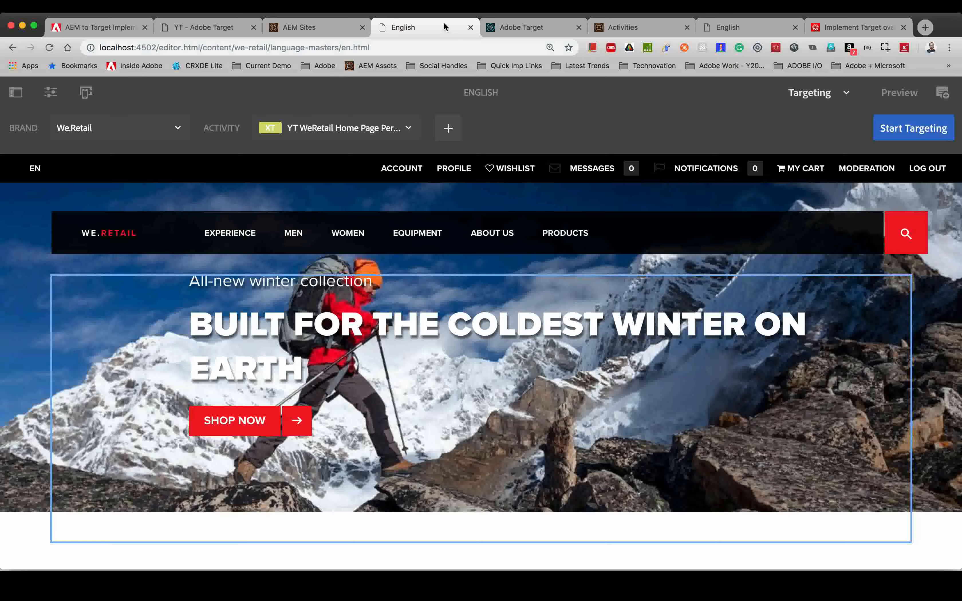
left_click(844, 99)
left_click(815, 126)
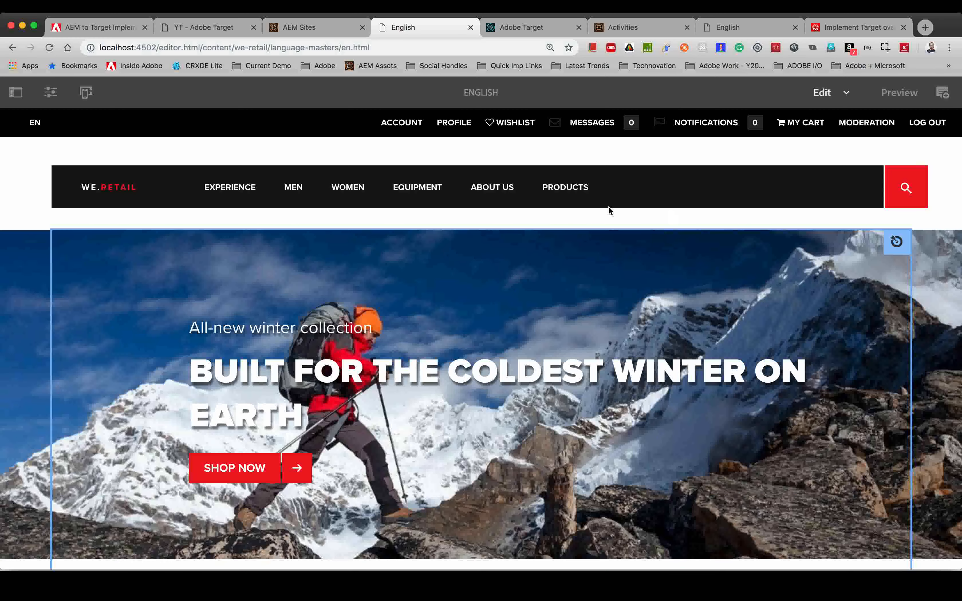
left_click(51, 93)
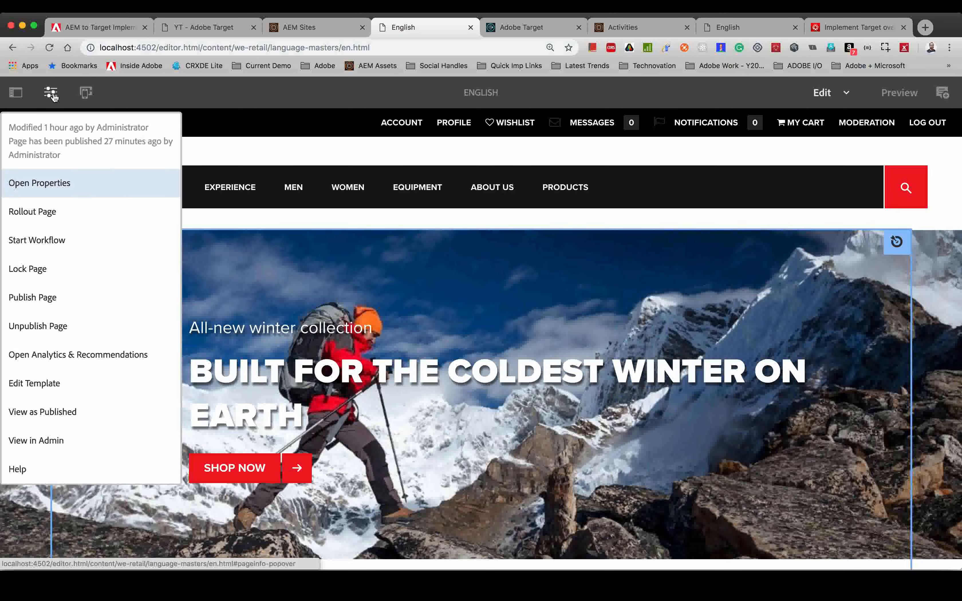
left_click(55, 298)
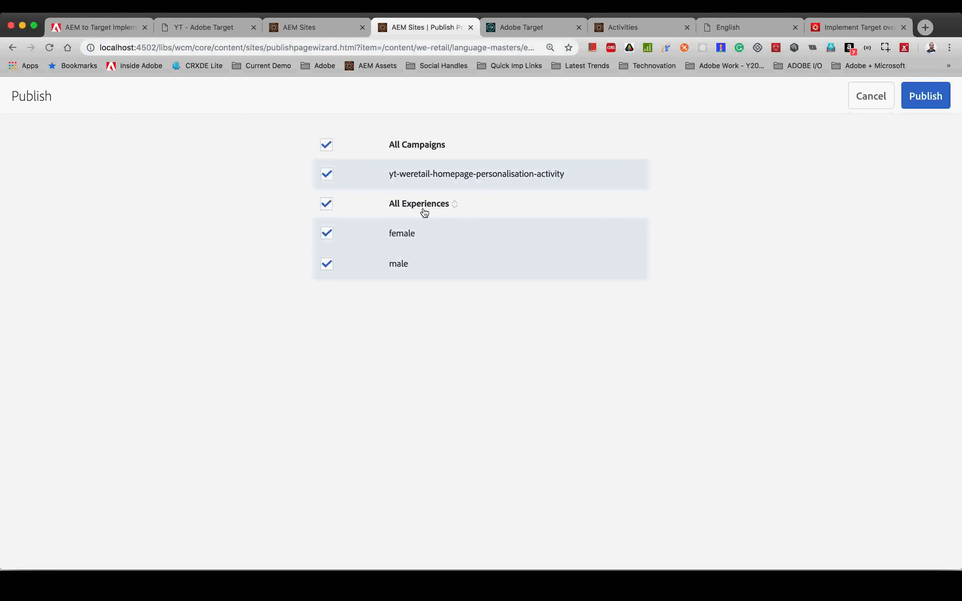
left_click(921, 95)
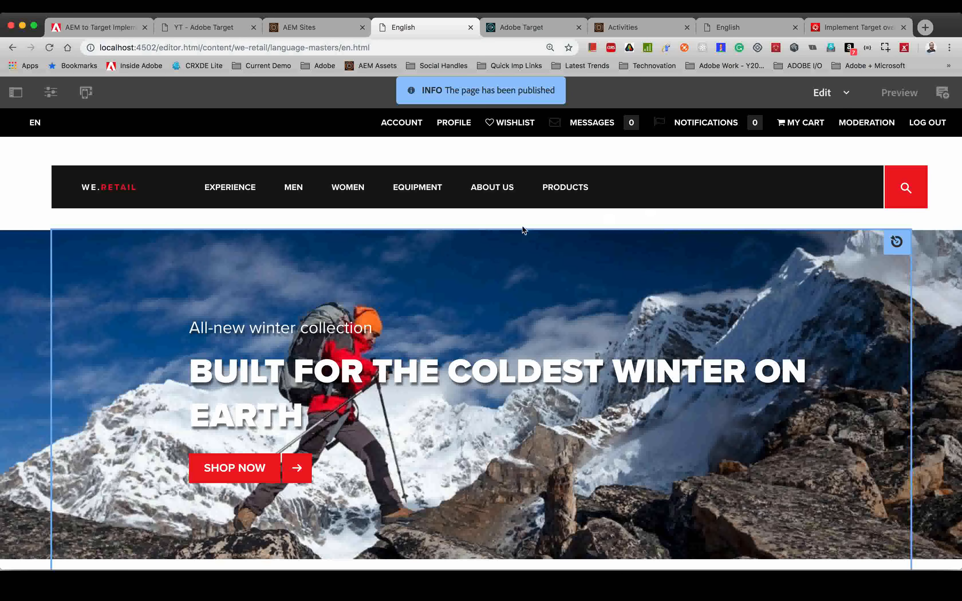
- Switch to the published We.Retail English page on localhost:4503 and reload it
left_click(741, 28)
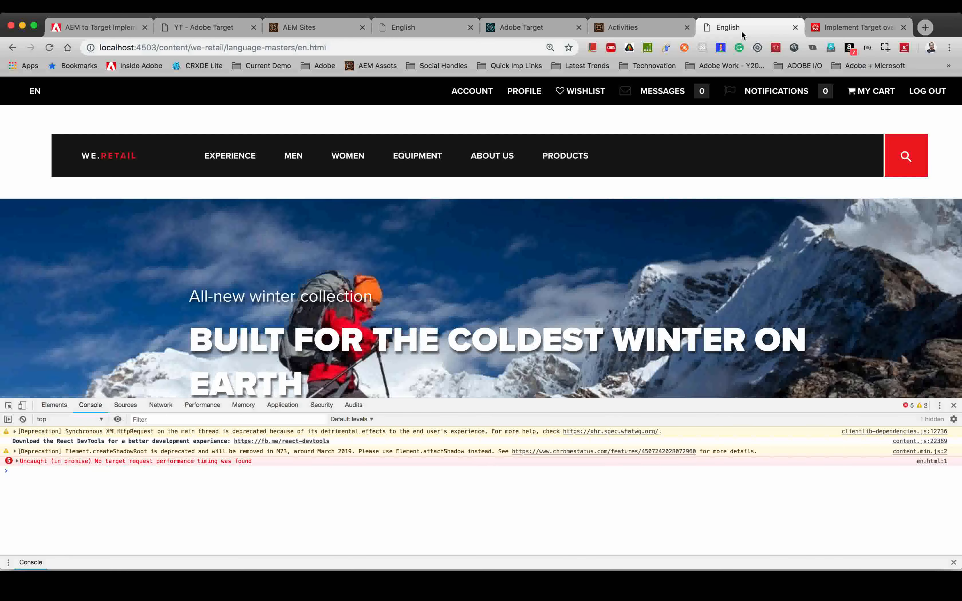
left_click(157, 47)
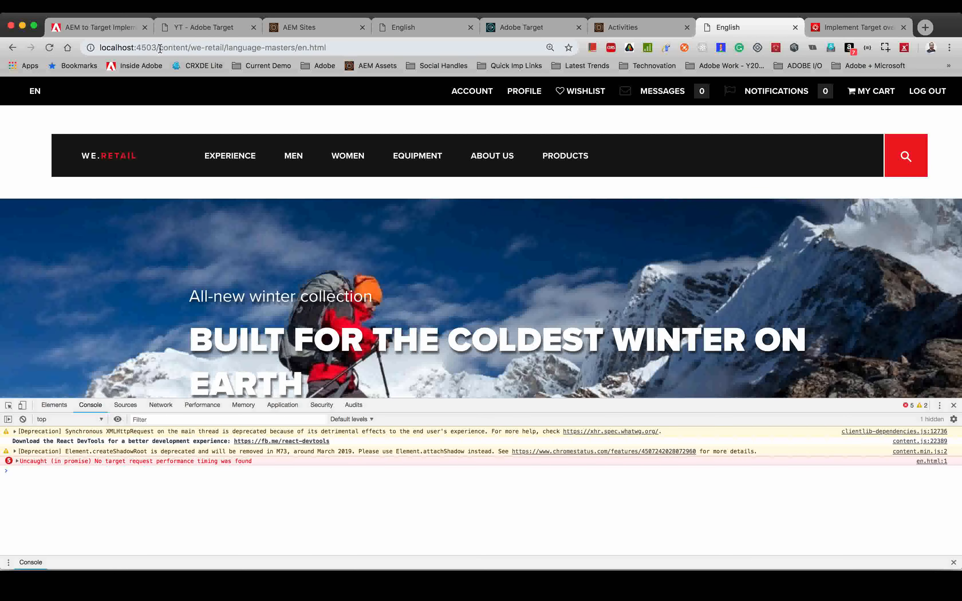
left_click_drag(157, 47, 389, 50)
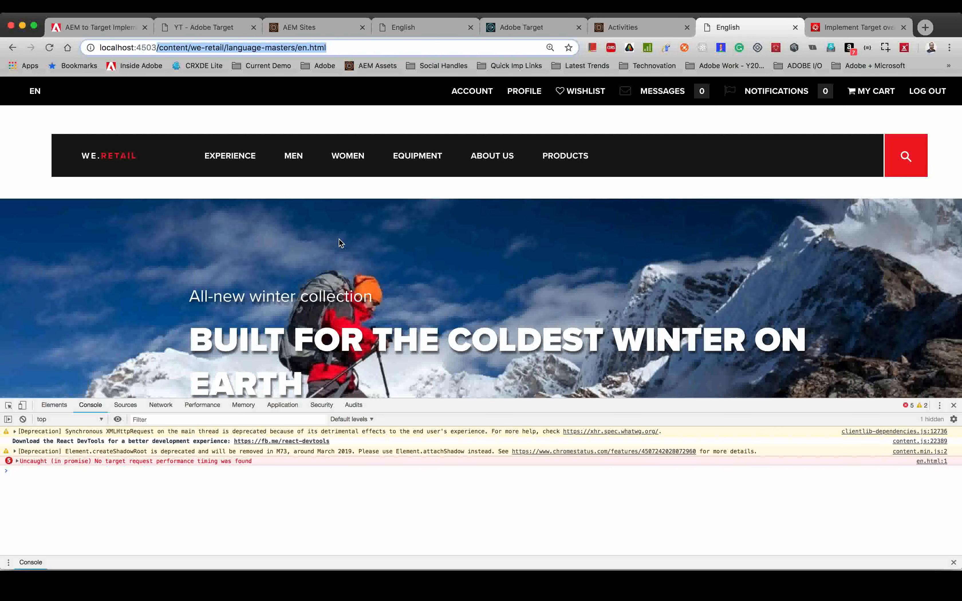
left_click(49, 47)
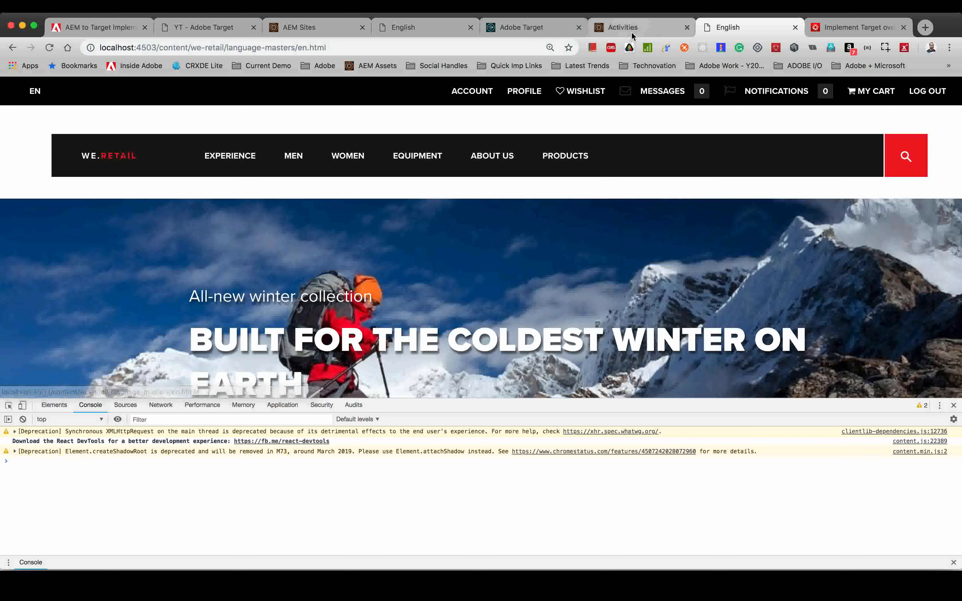
- Check the sync and publication status of the YT WeRetail Home Page Personalisation Activity in AEM's activities list, and return to the published page
left_click(633, 28)
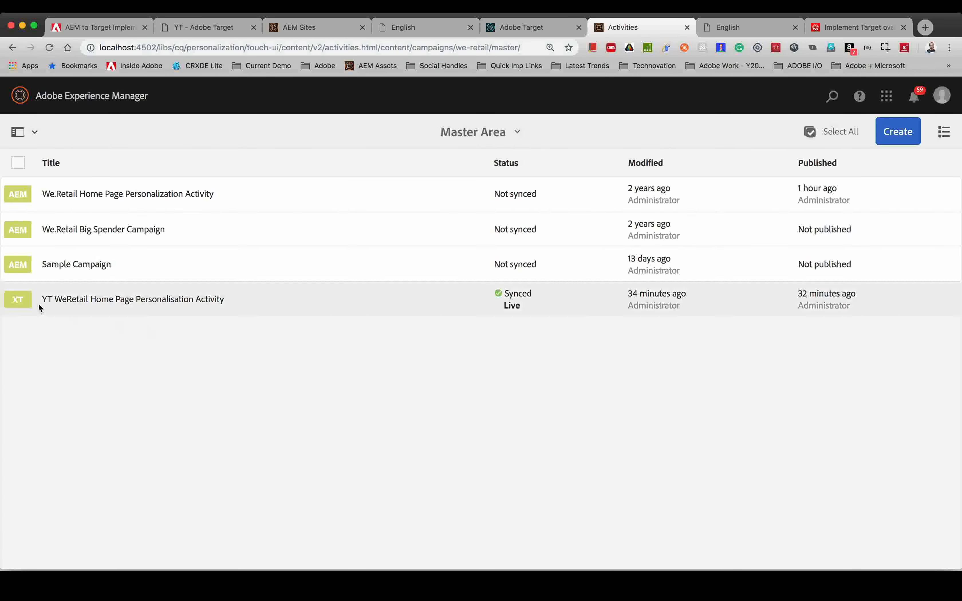
left_click(18, 300)
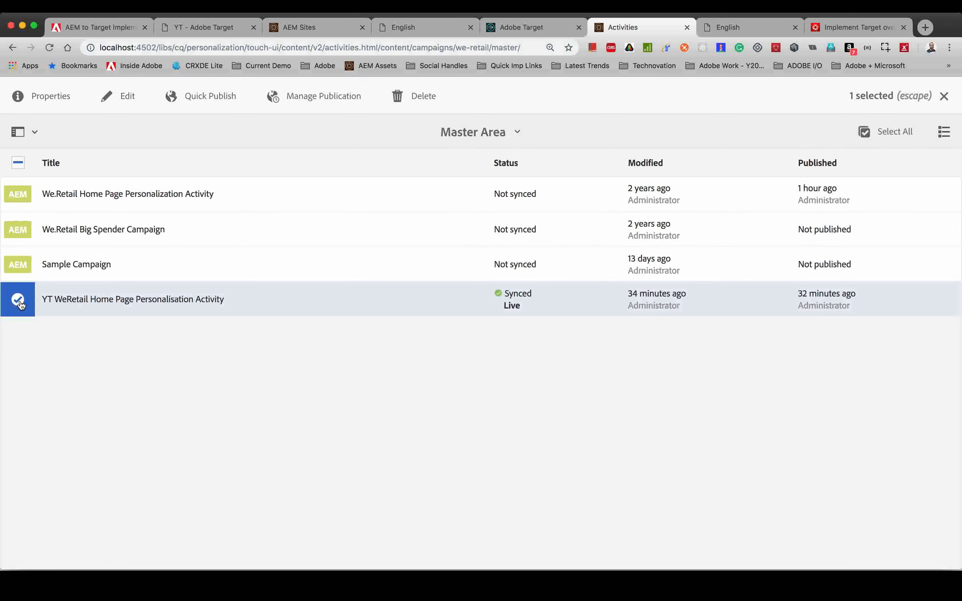
left_click(18, 301)
left_click(739, 29)
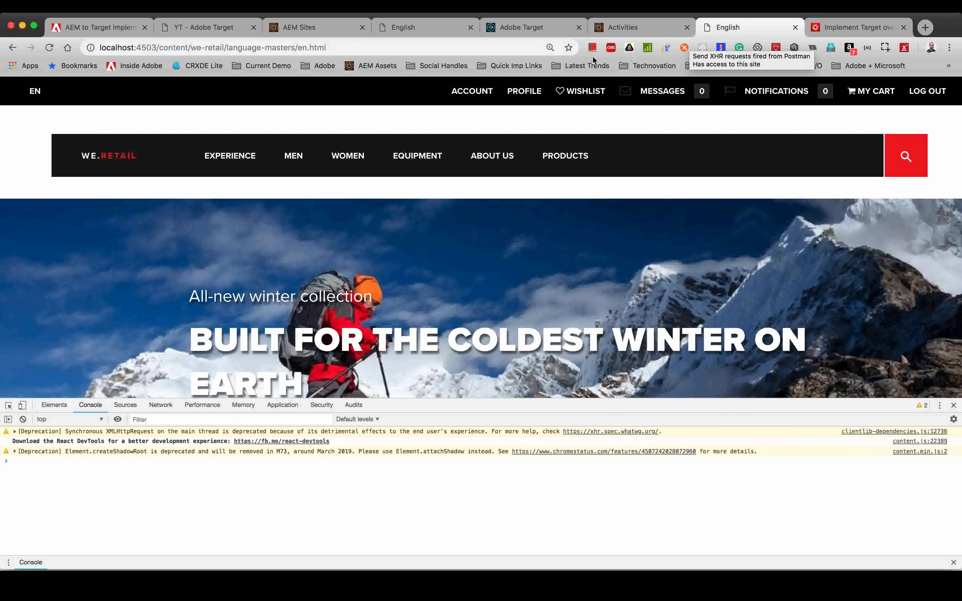
- View Adobe Target's activities list and the English page in the AEM author editor, and switch back to the published page
left_click(545, 32)
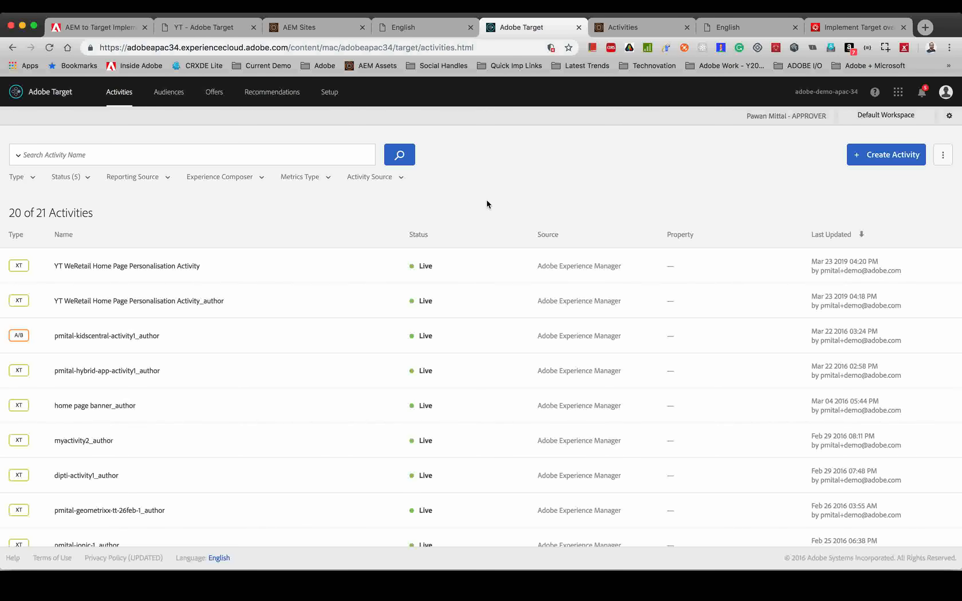
left_click(447, 37)
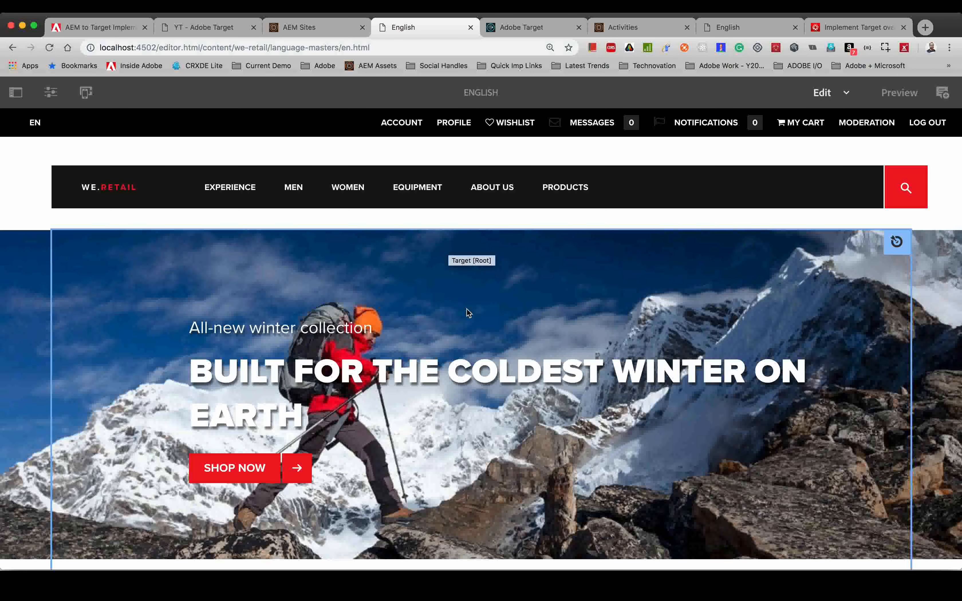
left_click(753, 28)
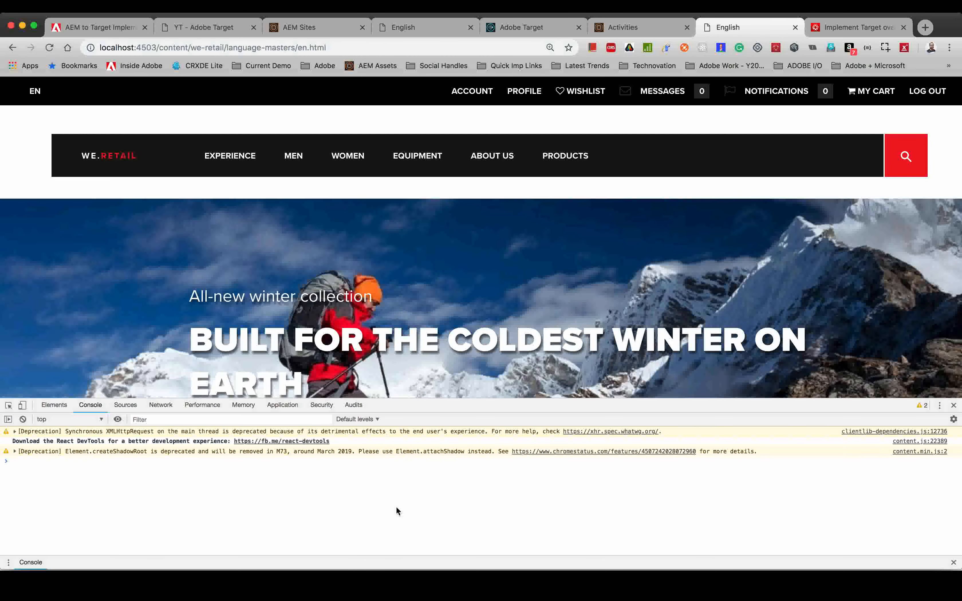
- Switch to Atom to review the adobe.target.trackEvent snippet that sets profile.gender to female, and return to the published page's console
key("ctrl+Up")
left_click(494, 411)
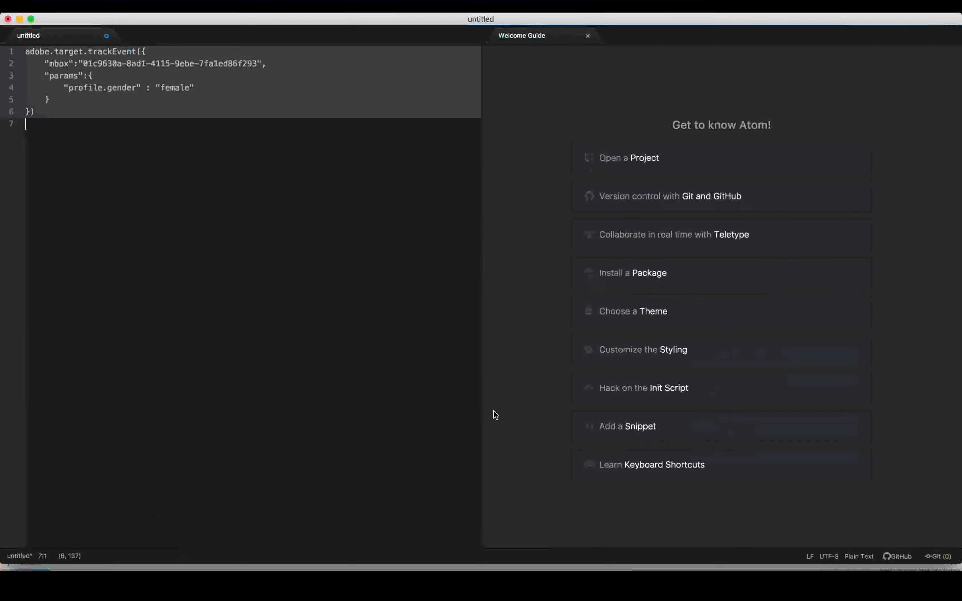
left_click(66, 133)
left_click_drag(36, 111, 2, 59)
key("super+Tab")
left_click(198, 485)
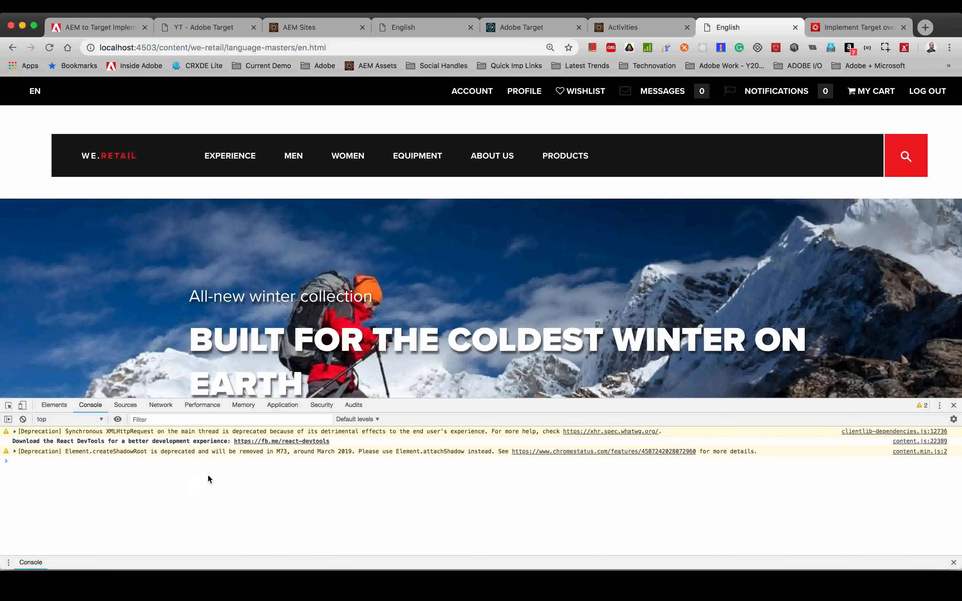
- Open Adobe Experience Cloud Debugger on the published page and examine the Target request details for adobedemoapac34
left_click(777, 49)
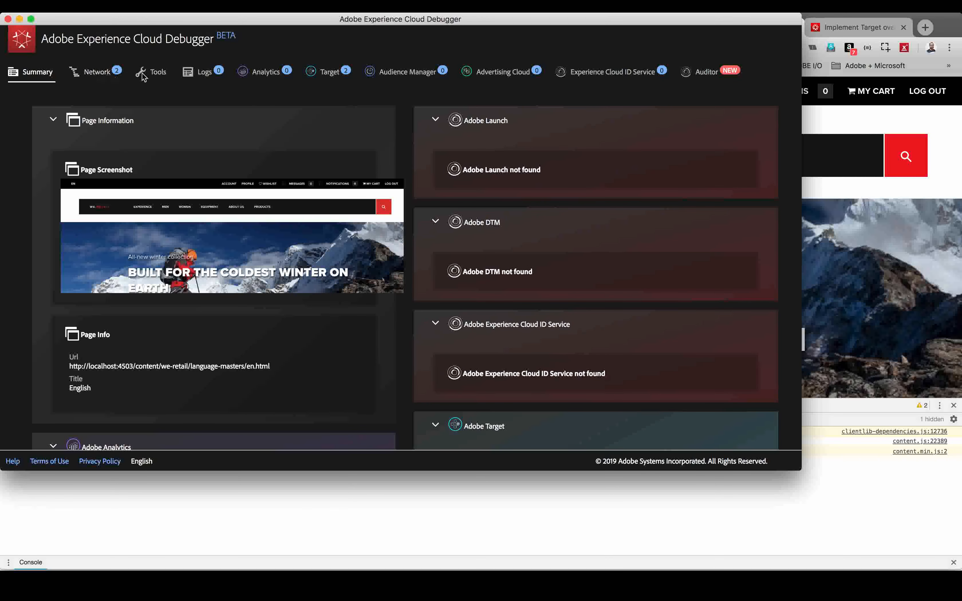
left_click(322, 78)
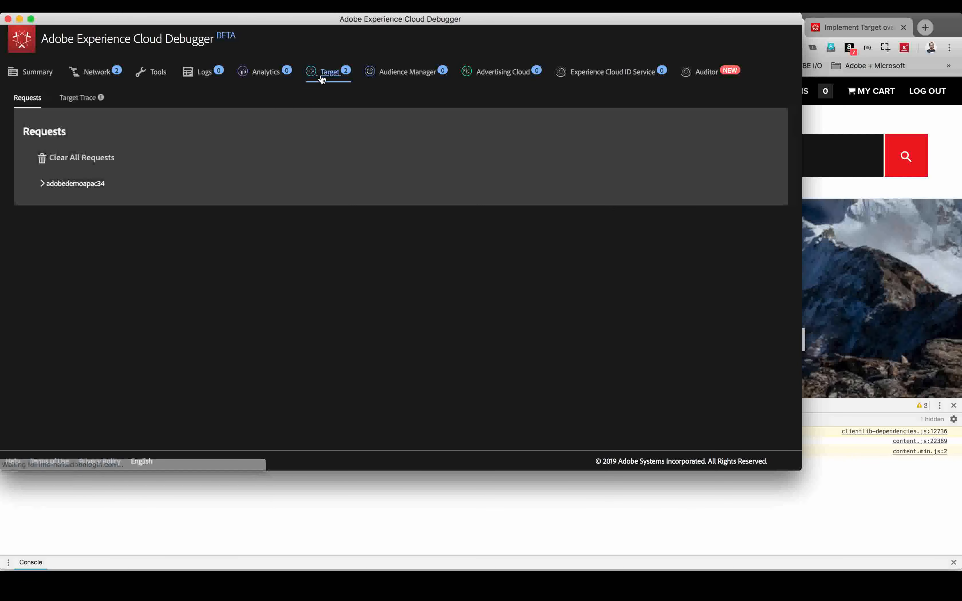
left_click(51, 187)
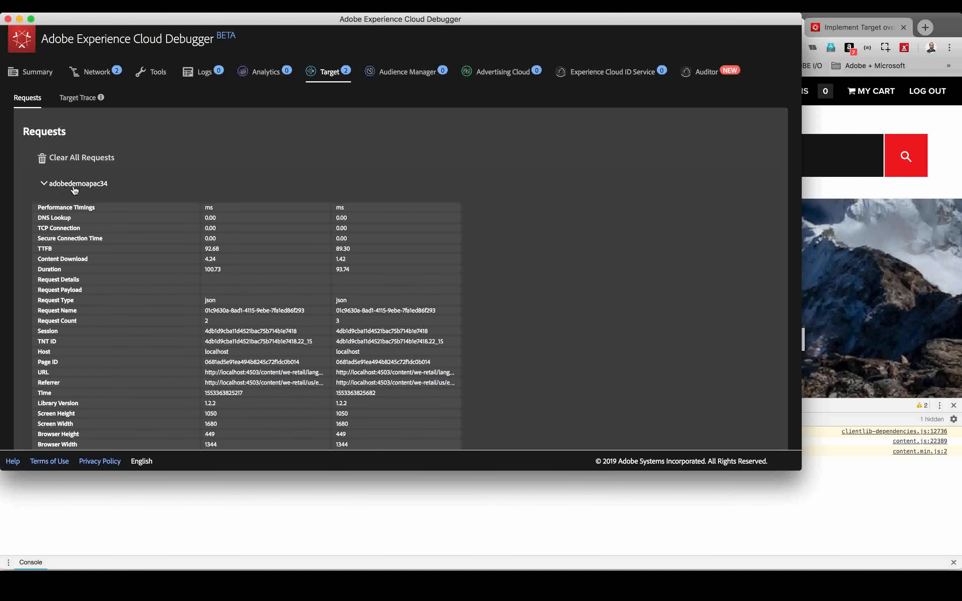
left_click(98, 185)
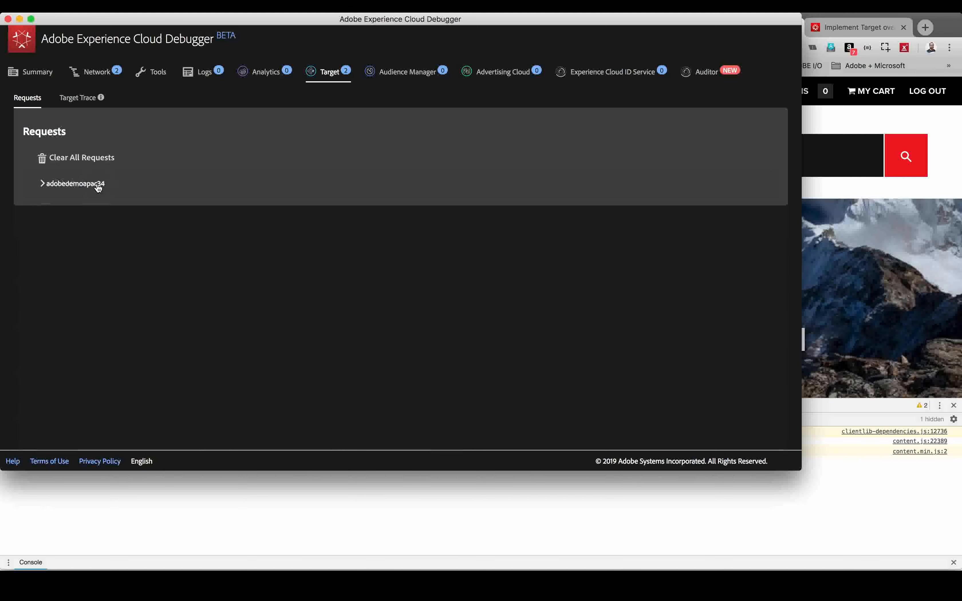
left_click(75, 184)
scroll(133, 322, "down", 3)
scroll(134, 322, "up", 3)
left_click(70, 185)
- Enable Target Traces in the debugger and activate the adobedemoapac34 account for tracing
left_click(87, 102)
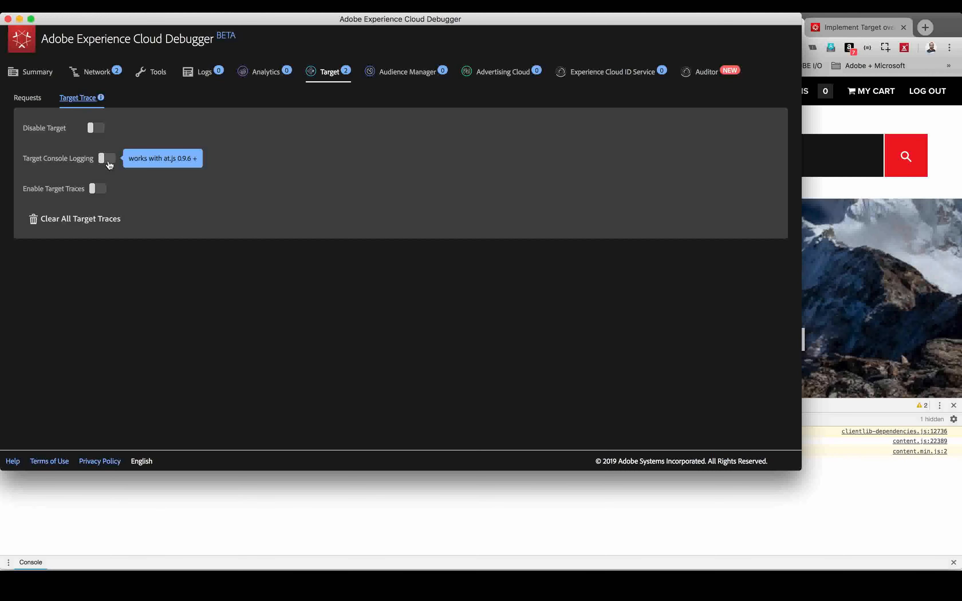
left_click(100, 190)
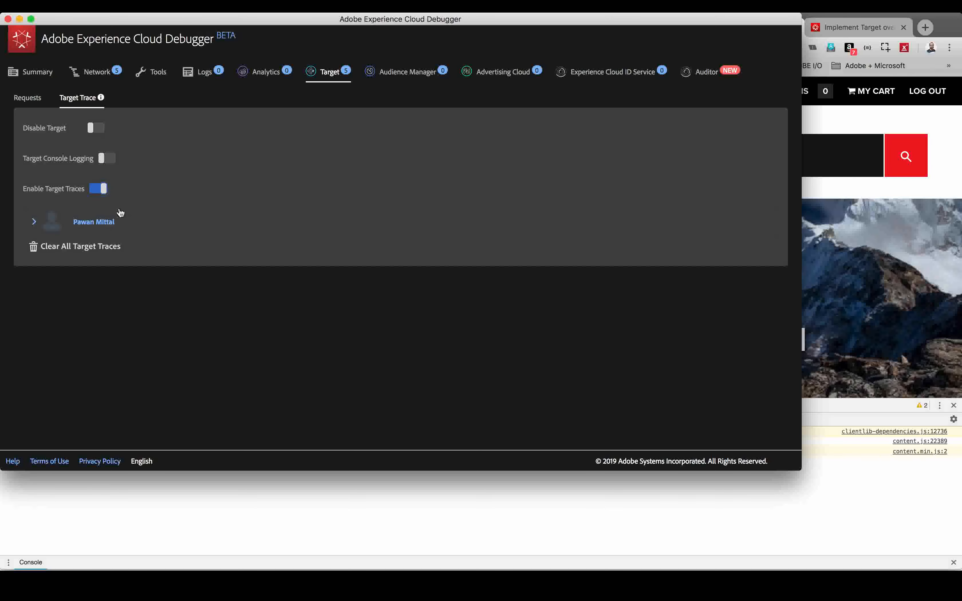
left_click(35, 223)
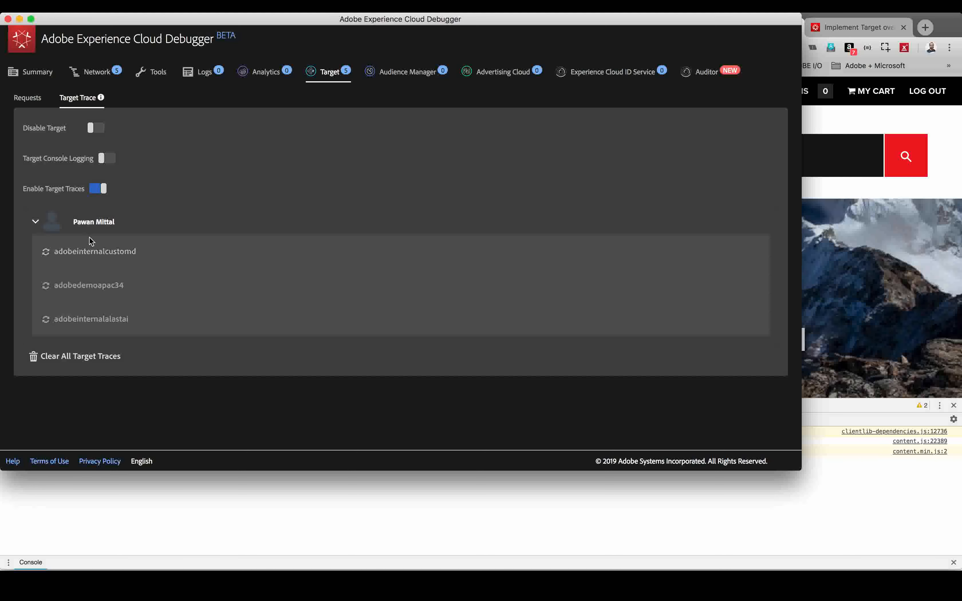
left_click(107, 290)
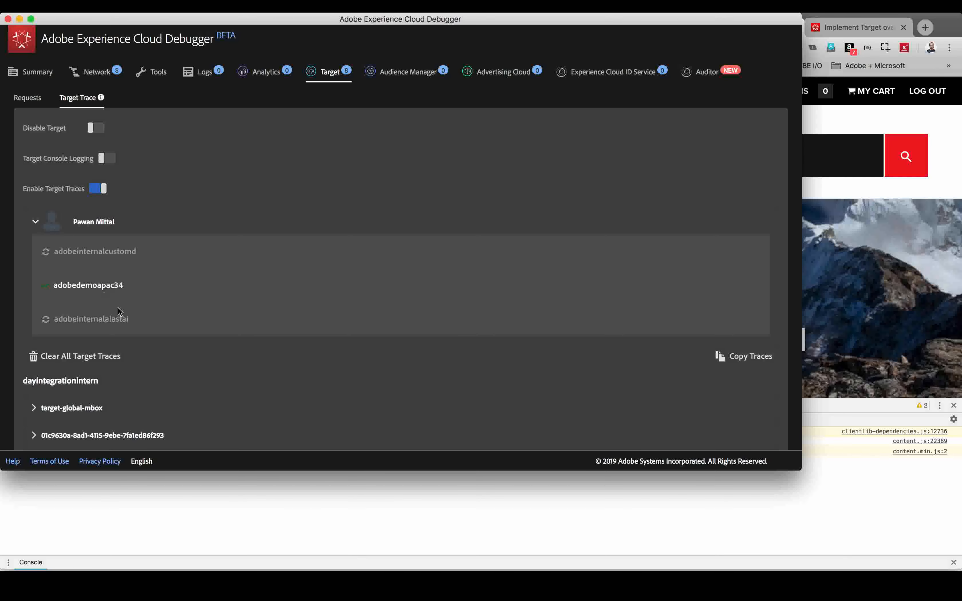
- Expand the first trace of mbox 01c9630a-8ad1-4115-9ebe-7fa1ed86f293 and examine its evaluated and matched activities, including the experience name
scroll(135, 354, "down", 2)
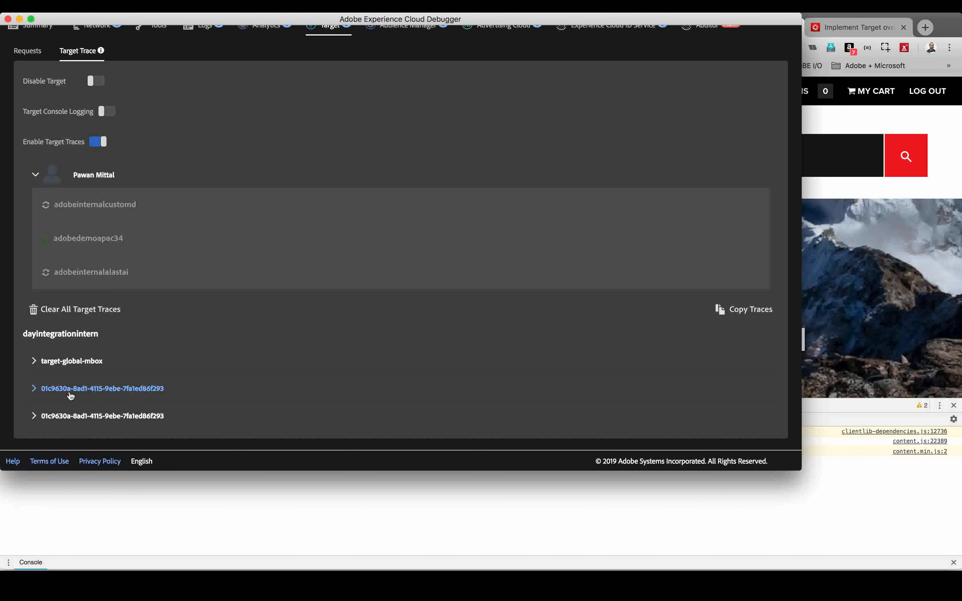
left_click(35, 389)
scroll(135, 405, "down", 5)
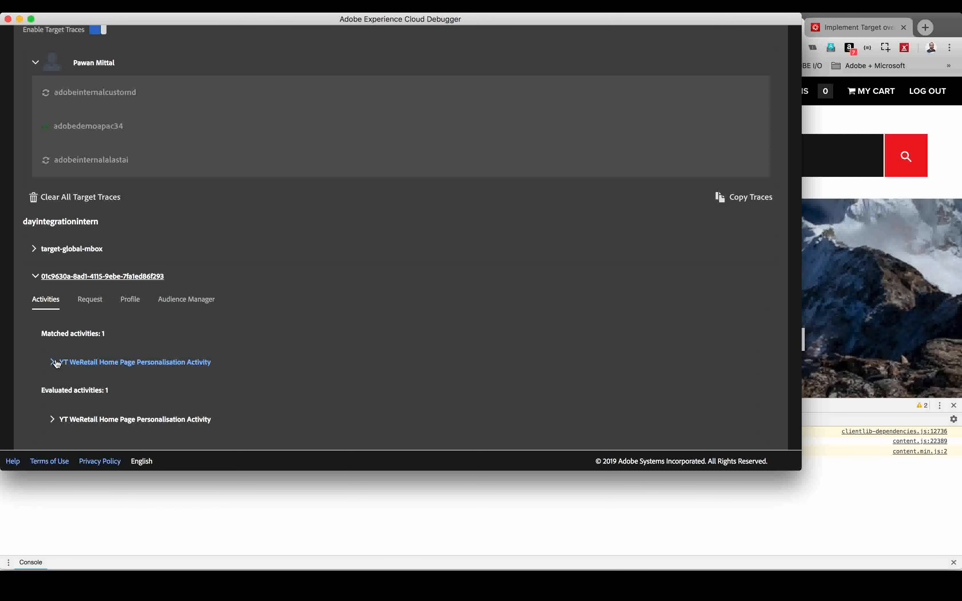
scroll(94, 346, "down", 2)
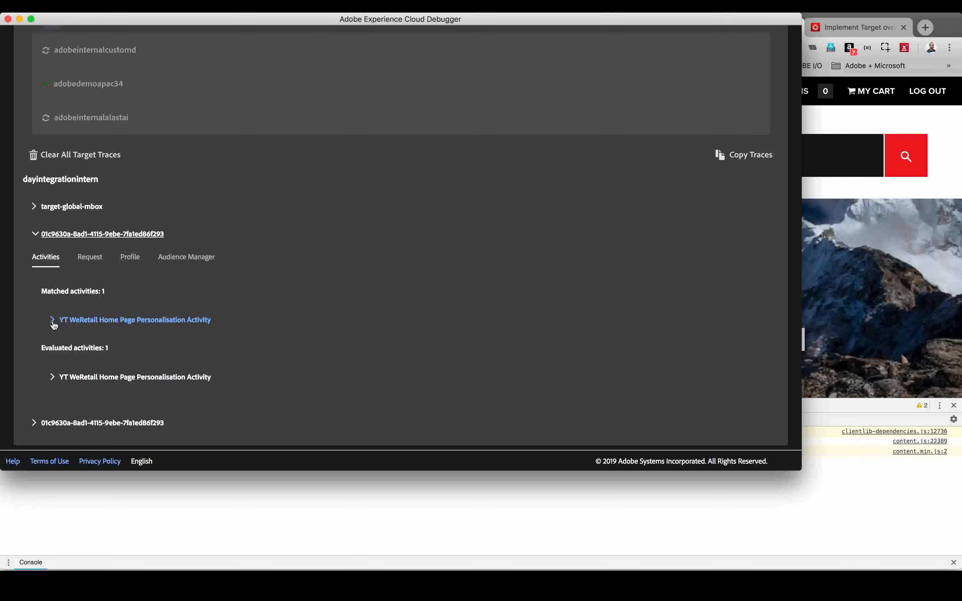
left_click(53, 378)
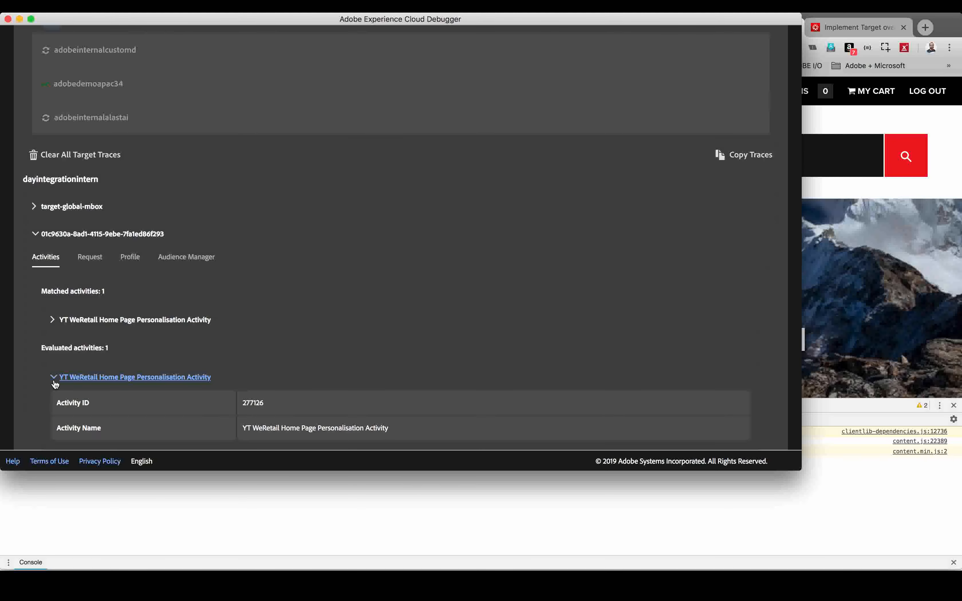
scroll(55, 383, "down", 3)
left_click(55, 259)
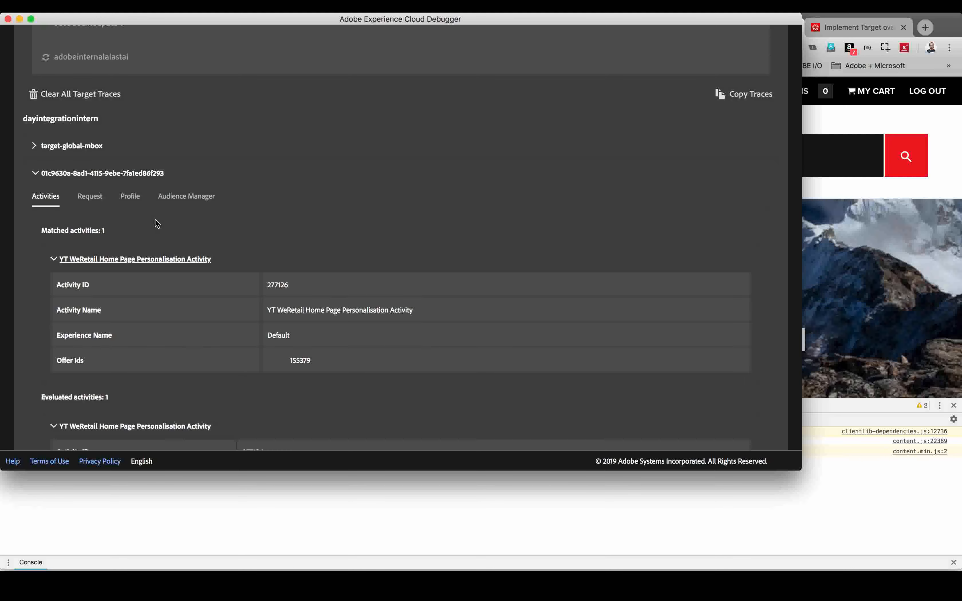
- Inspect the mbox trace's Target Request details, and expand its Profile Snapshot to check the gender attribute
left_click(104, 198)
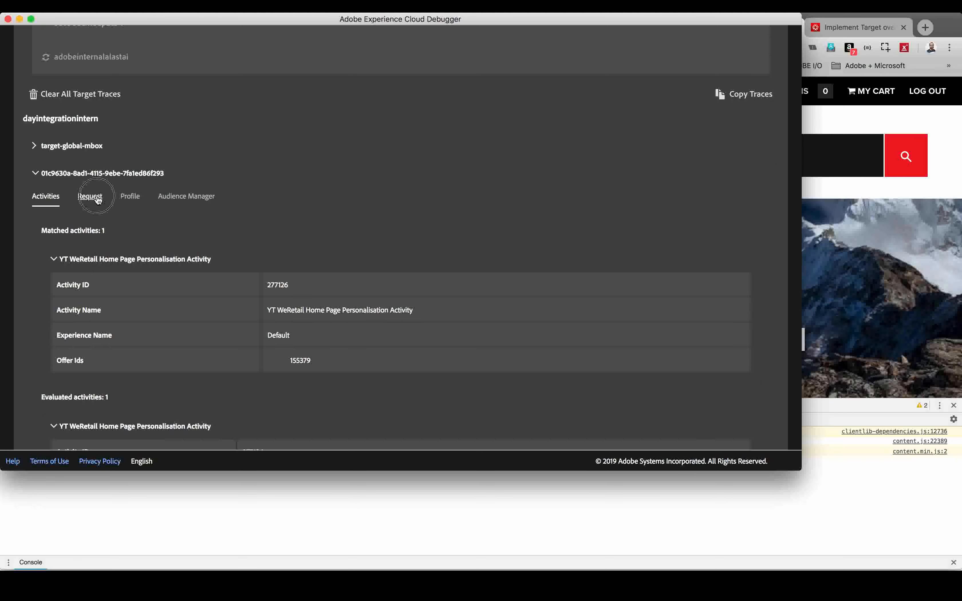
left_click(91, 314)
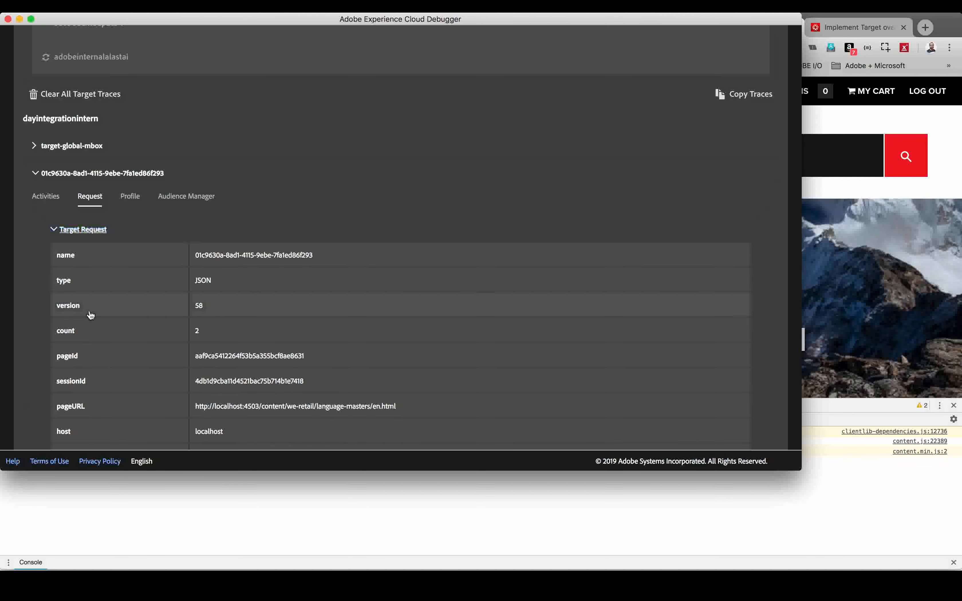
left_click(72, 229)
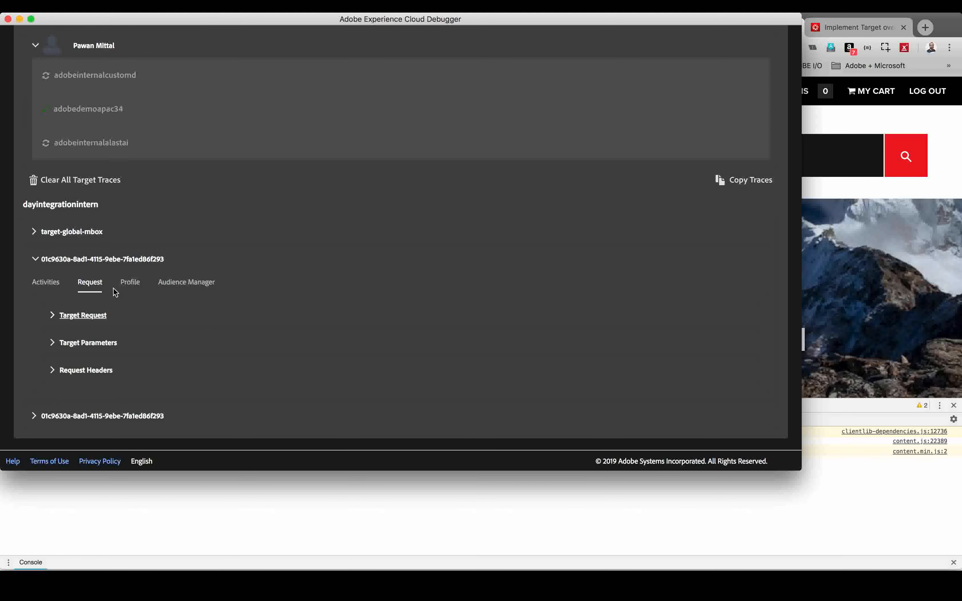
left_click(133, 286)
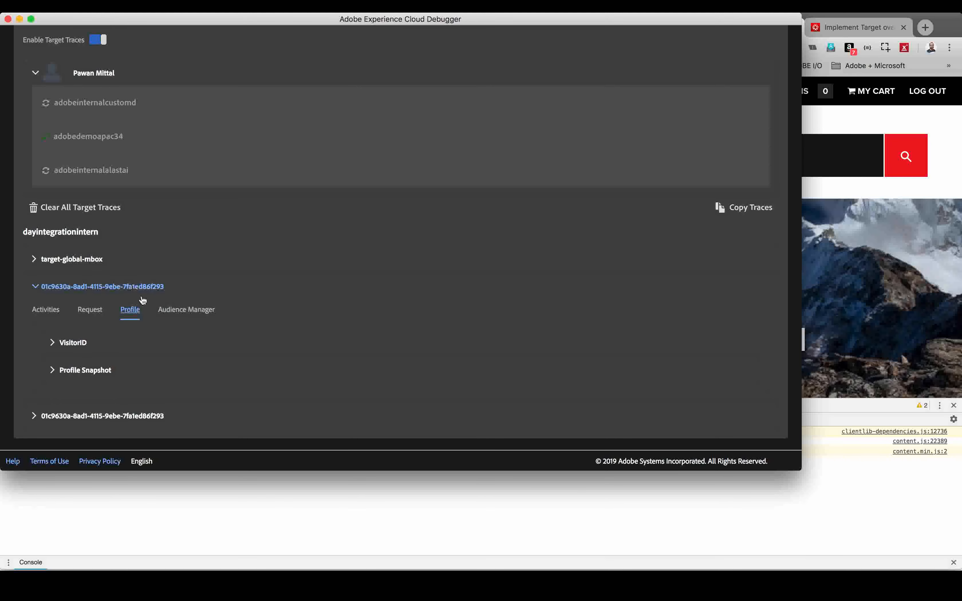
left_click(63, 372)
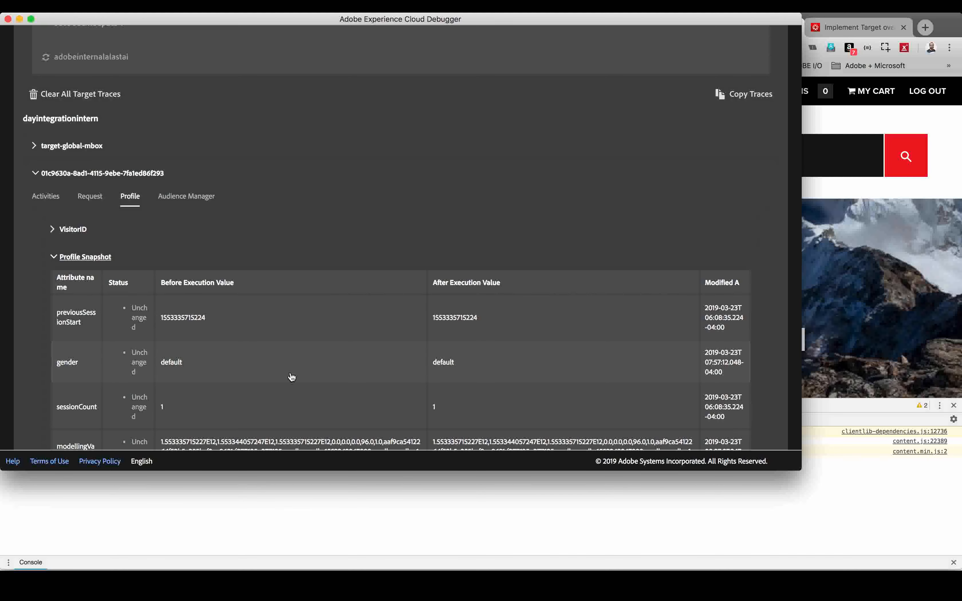
- Review the adobe.target.trackEvent snippet in Atom, including its profile.gender value, alongside the debugger's profile snapshot and the published page's console
key("super+Tab")
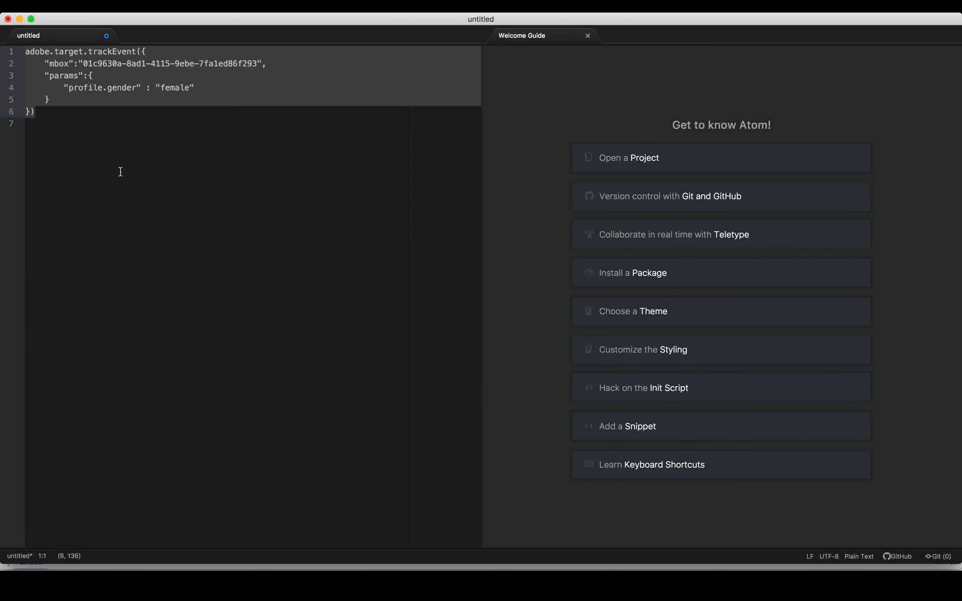
left_click(56, 119)
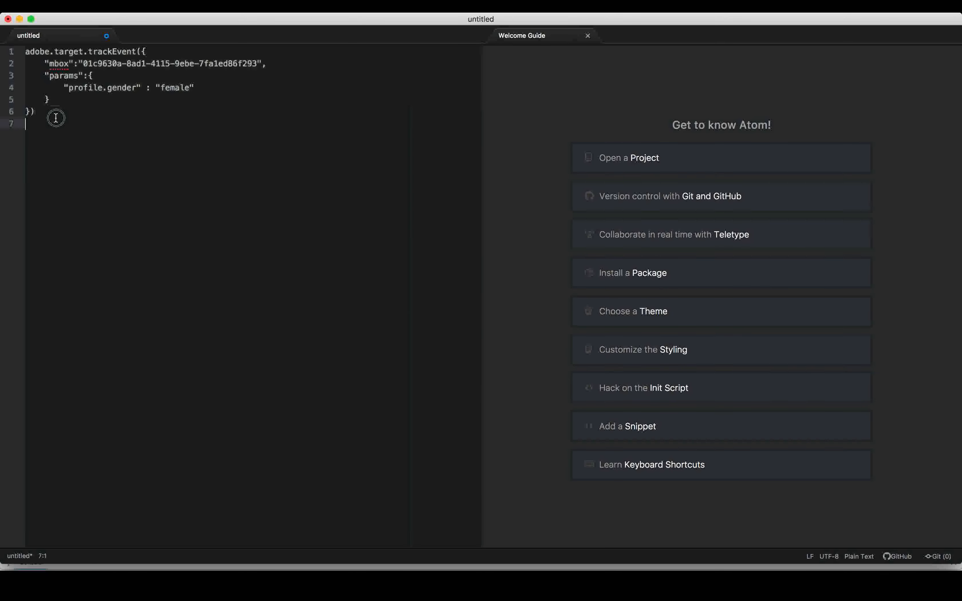
left_click_drag(47, 112, 2, 57)
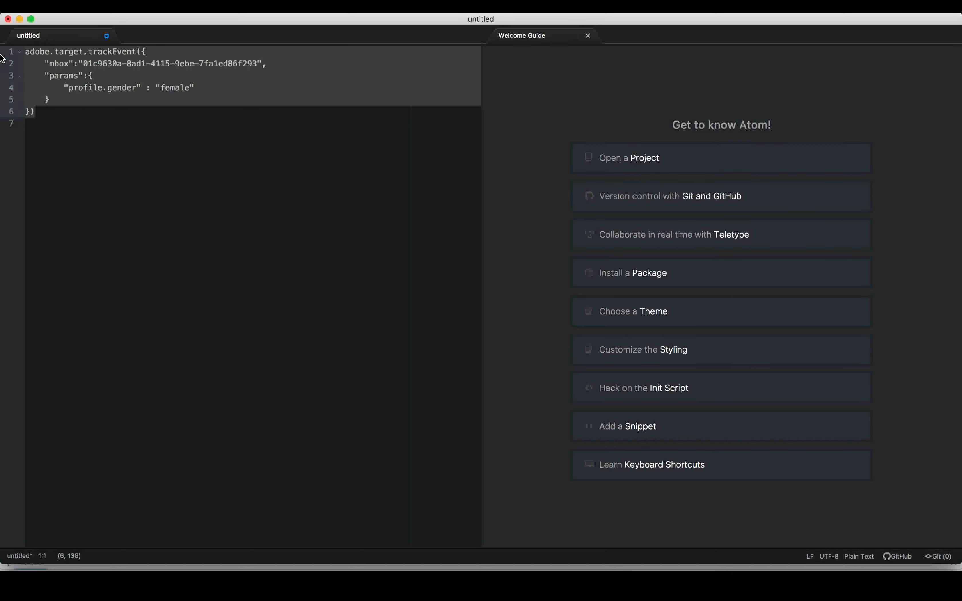
key("super+Tab")
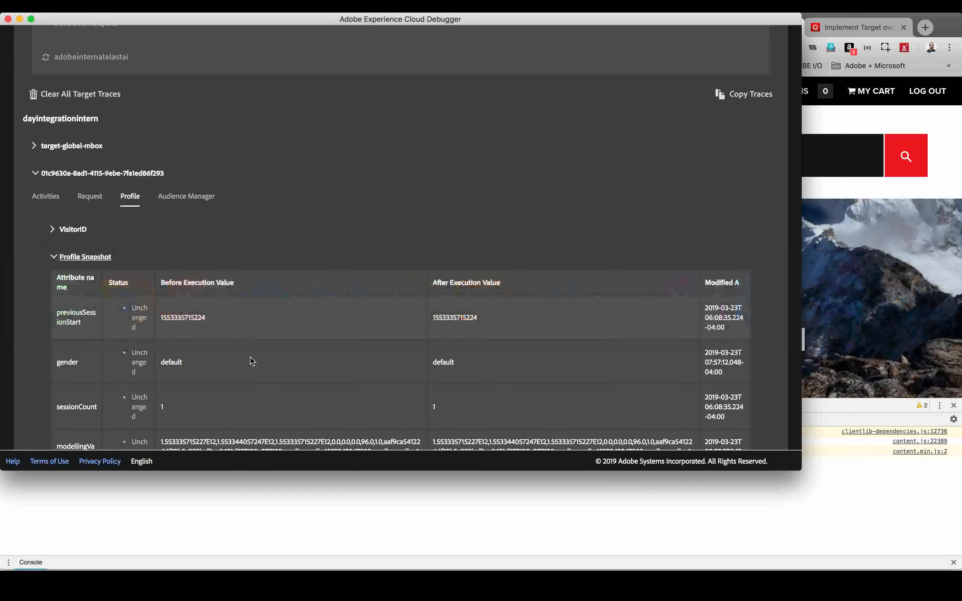
left_click(222, 501)
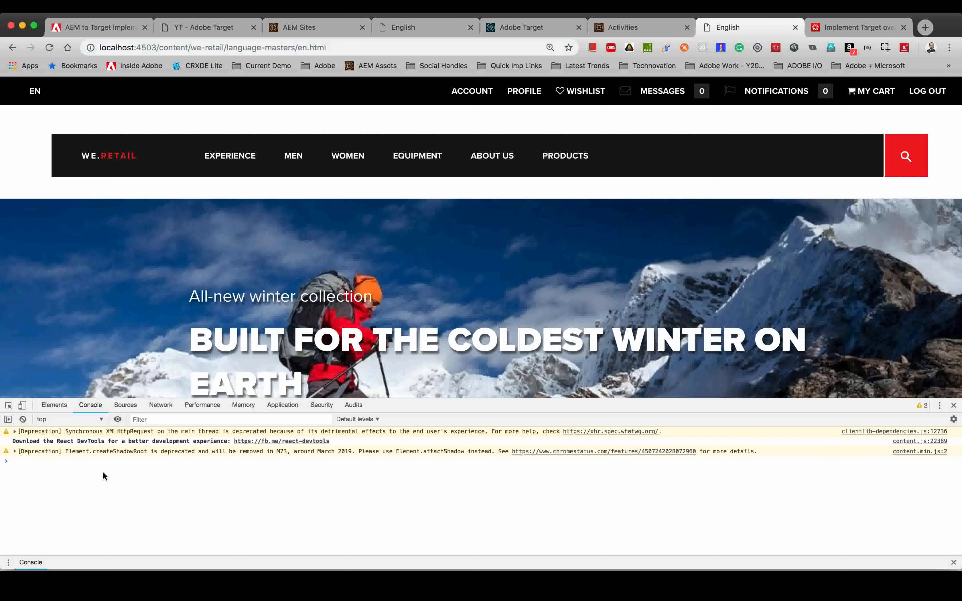
key("super+Tab")
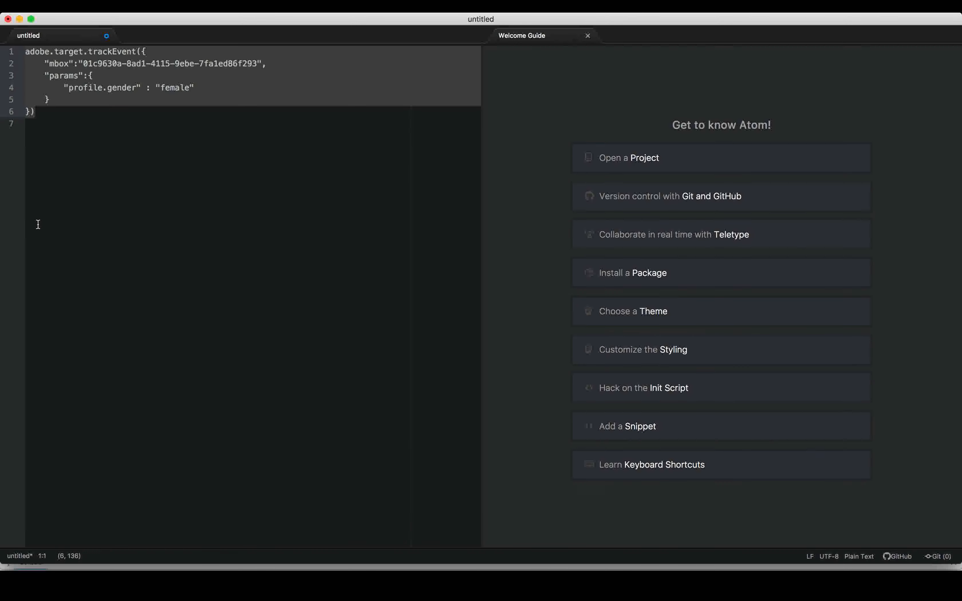
key("super+Tab")
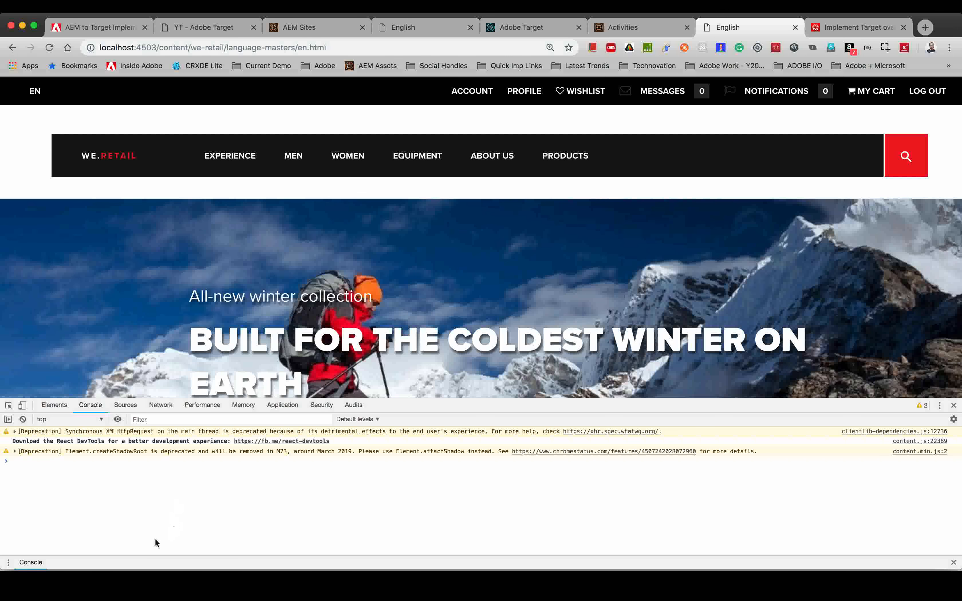
key("super+Tab")
left_click(147, 109)
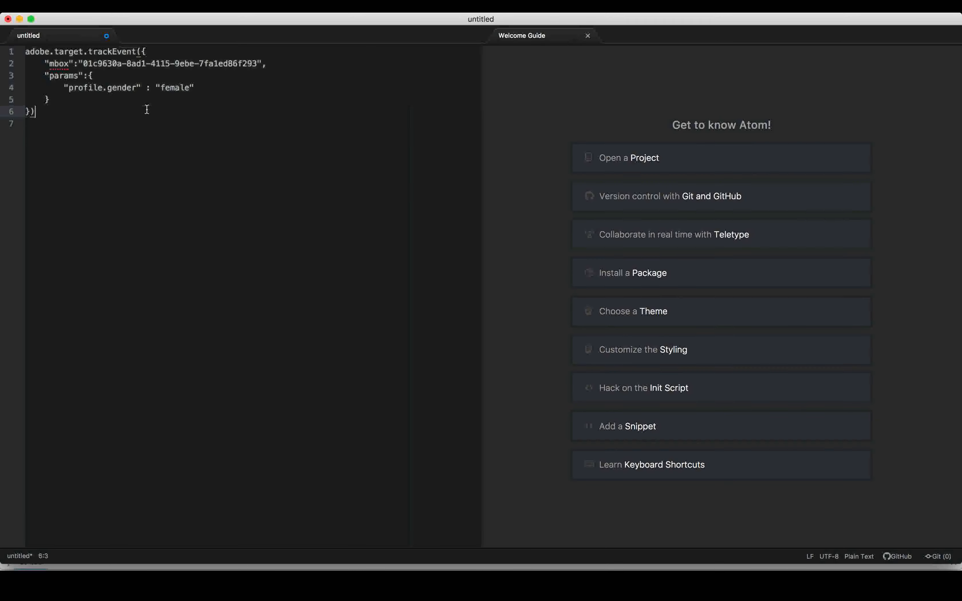
double_click(174, 89)
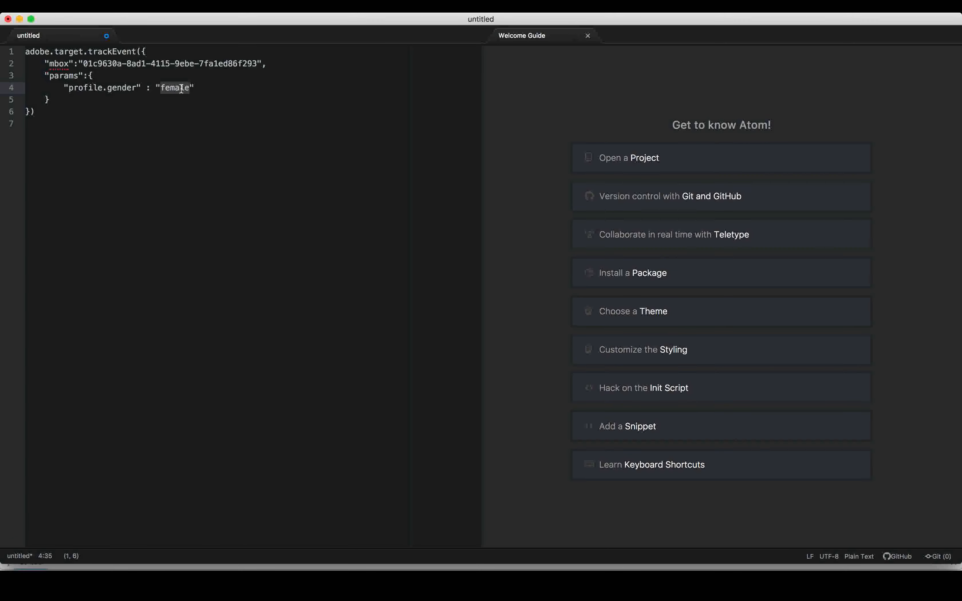
key("super+Tab")
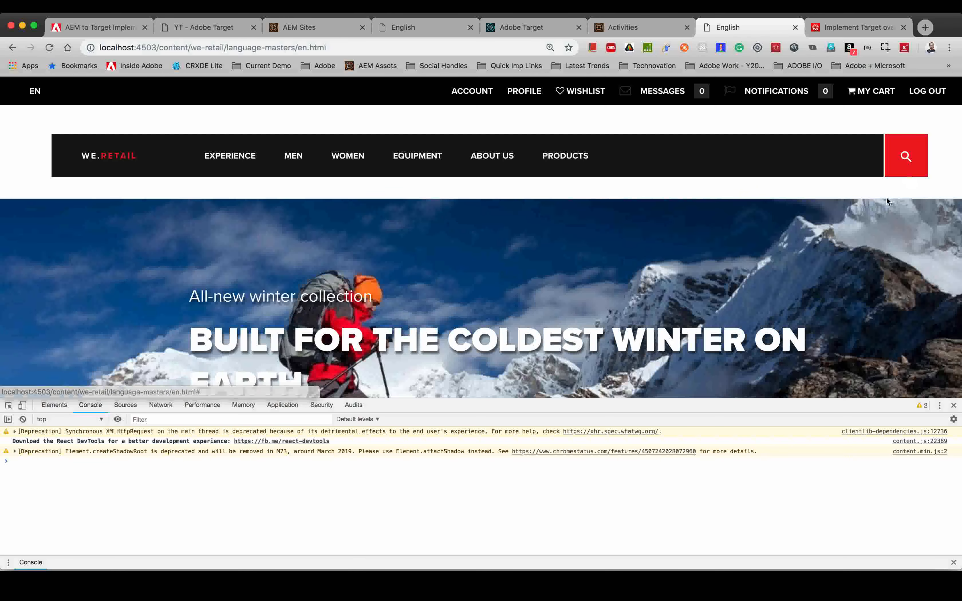
- Copy the whole adobe.target.trackEvent snippet from Atom into the published page's browser console
key("super+Tab")
left_click(52, 114)
key("shift+super+Up")
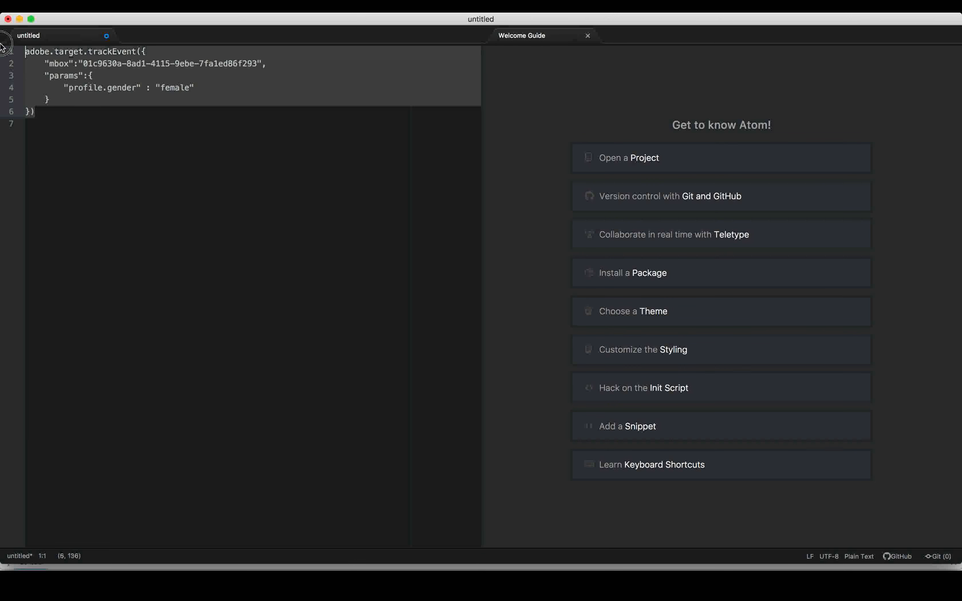
left_click(64, 112)
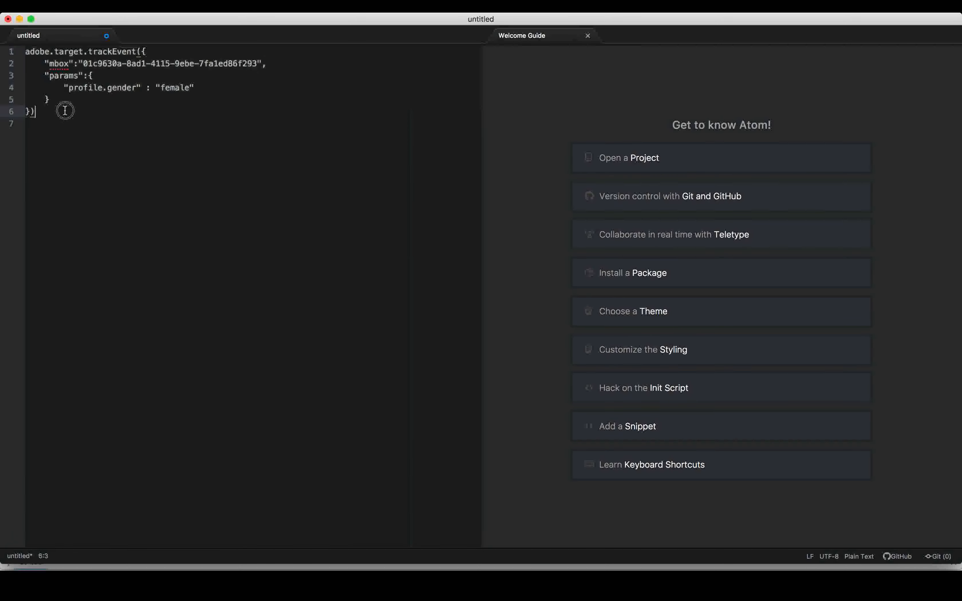
left_click_drag(35, 113, 6, 52)
key("super+c")
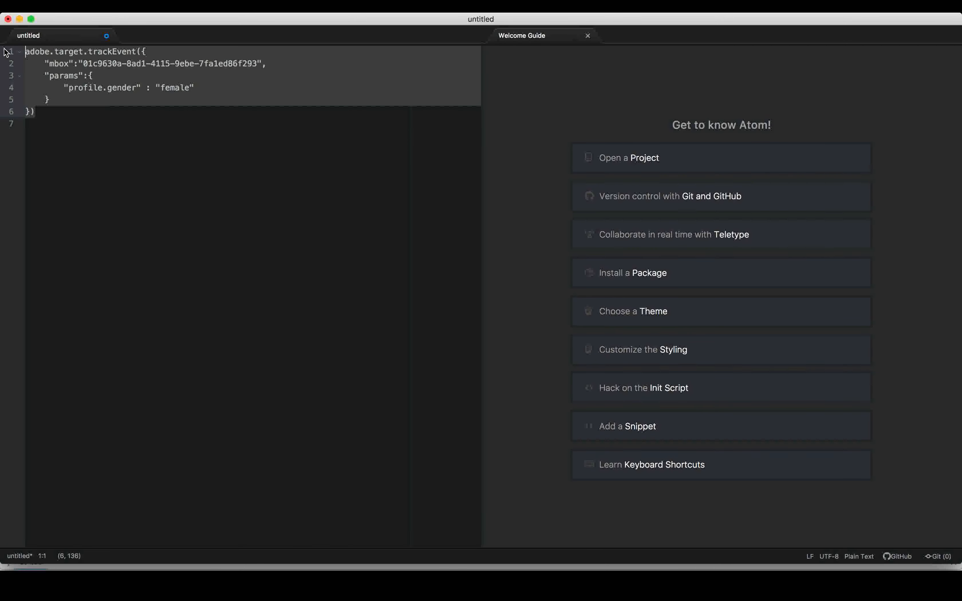
key("super+Tab")
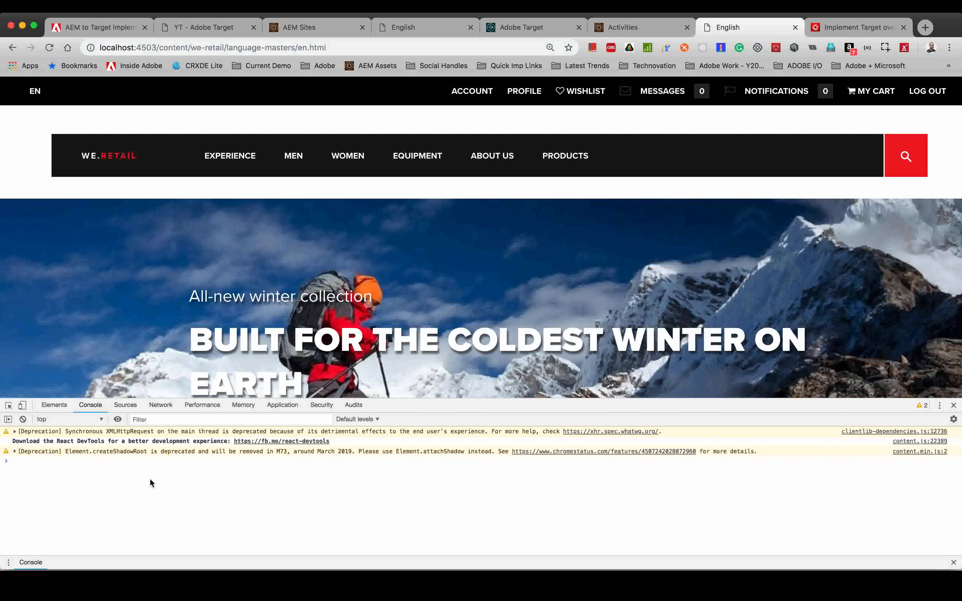
key("super+v")
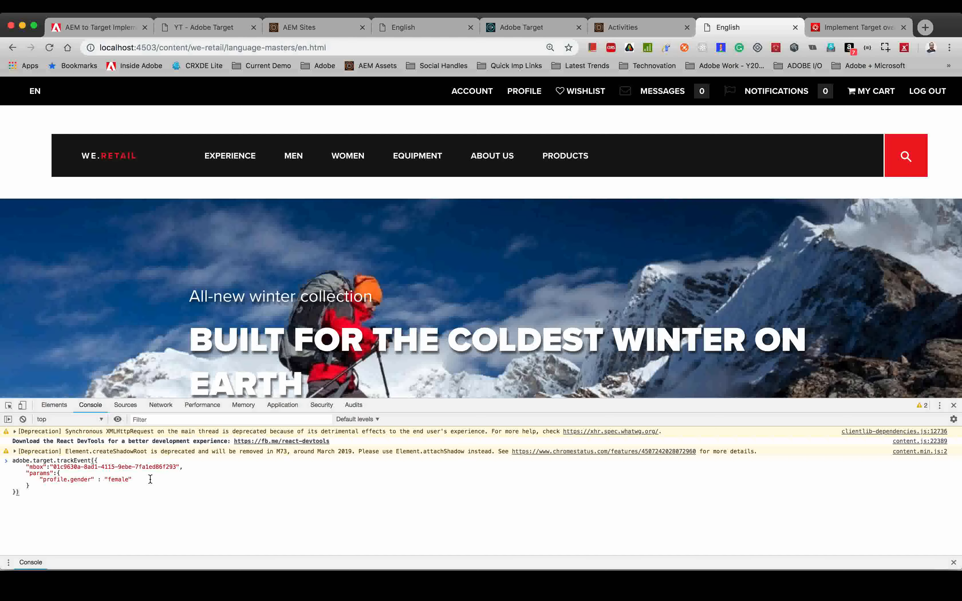
- Compare the gender parameter and mbox ID in the console snippet with the mbox trace in Adobe Experience Cloud Debugger
double_click(114, 480)
left_click_drag(55, 467, 178, 467)
left_click(776, 49)
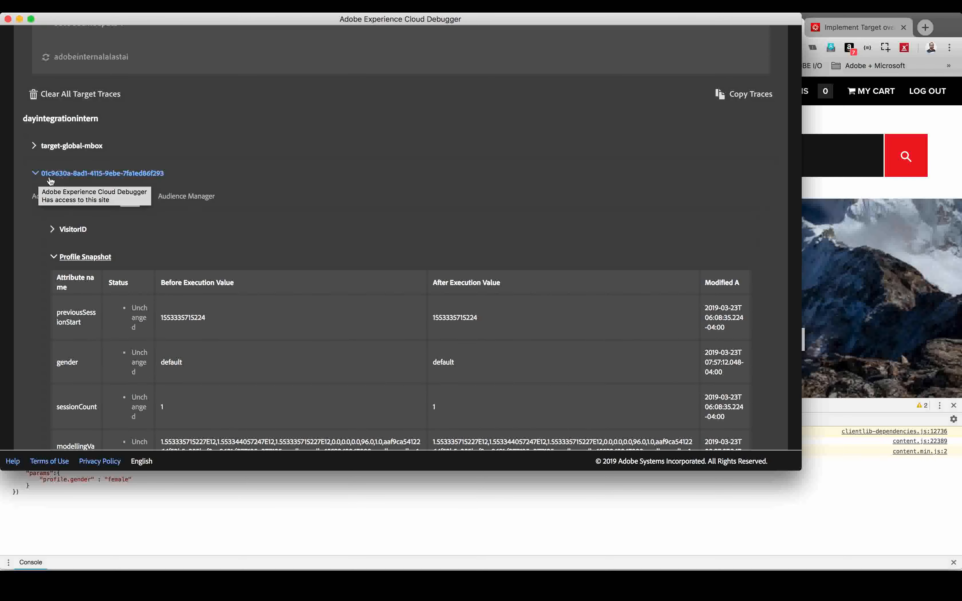
left_click(178, 491)
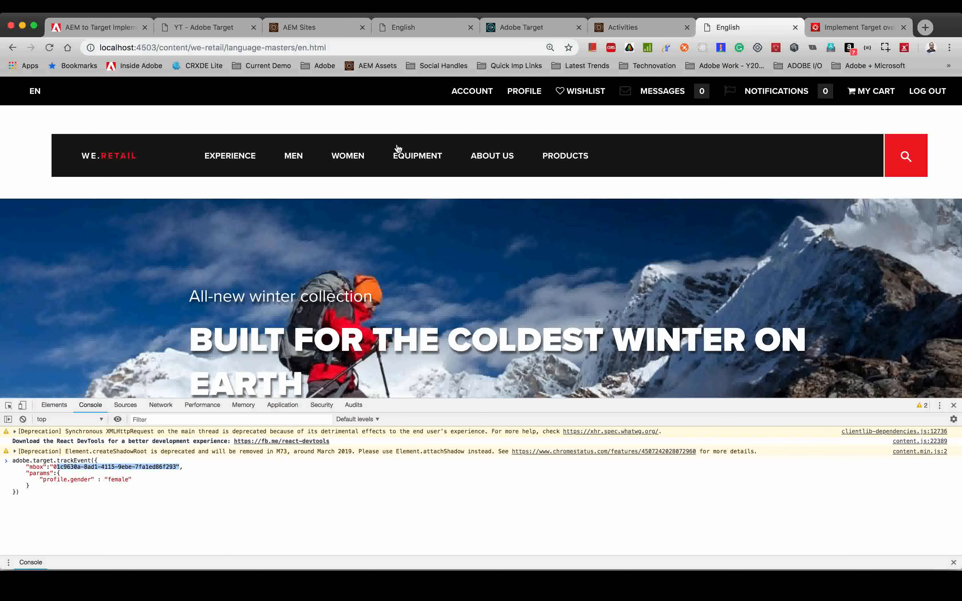
- Start targeting the YT WeRetail activity on the AEM English page and open the hero component's Target settings to check its location
left_click(438, 22)
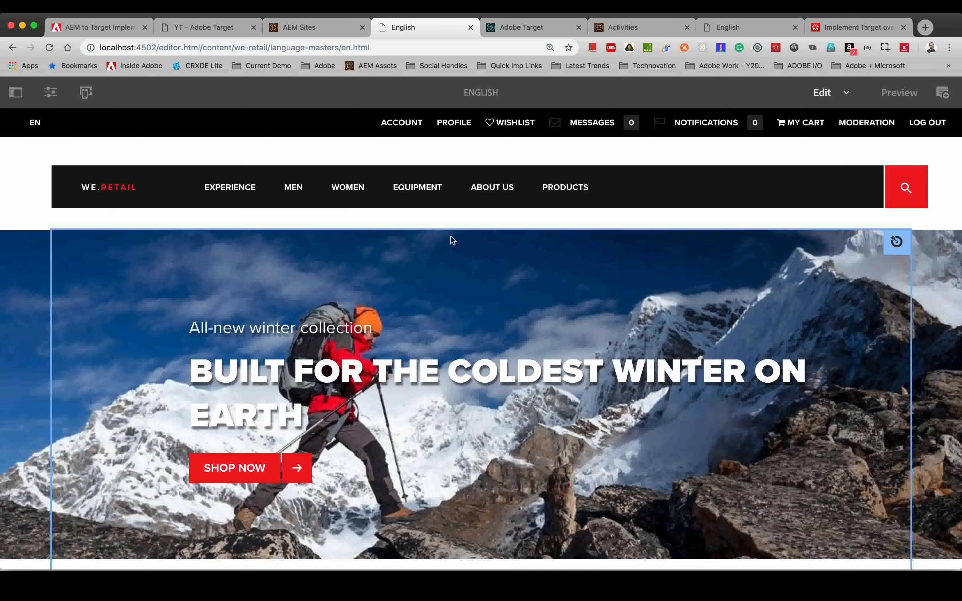
left_click(842, 94)
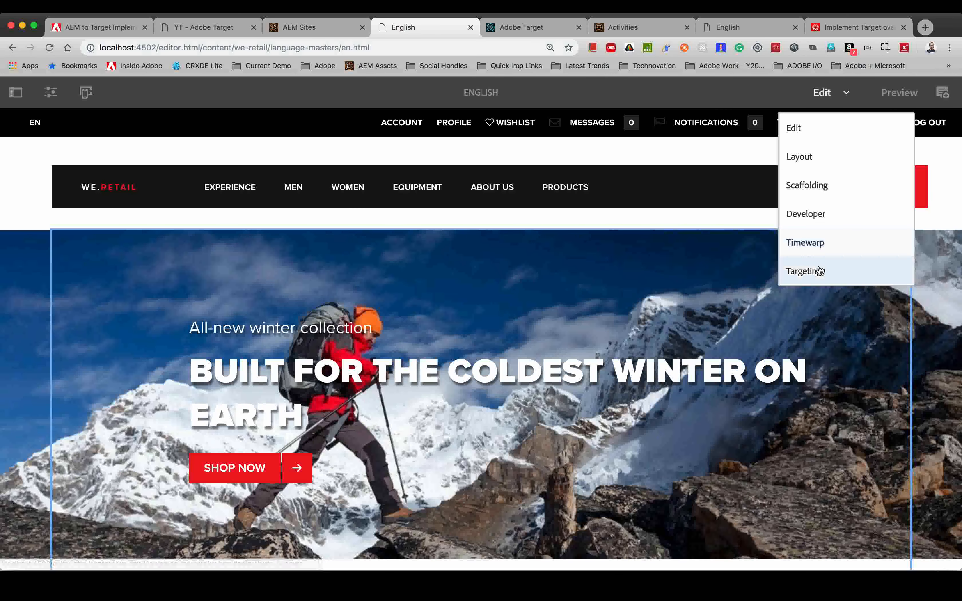
left_click(807, 271)
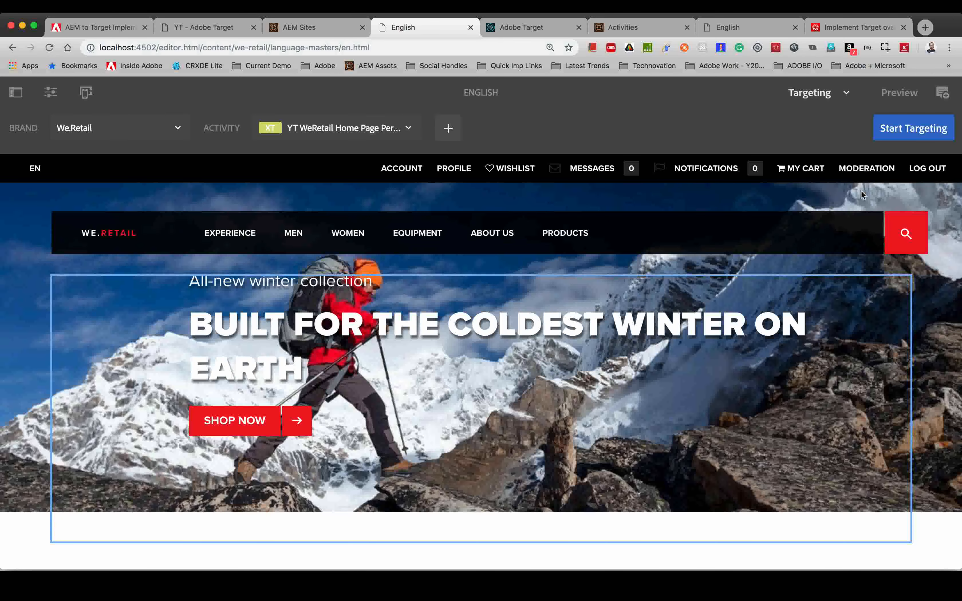
left_click(915, 128)
left_click(369, 366)
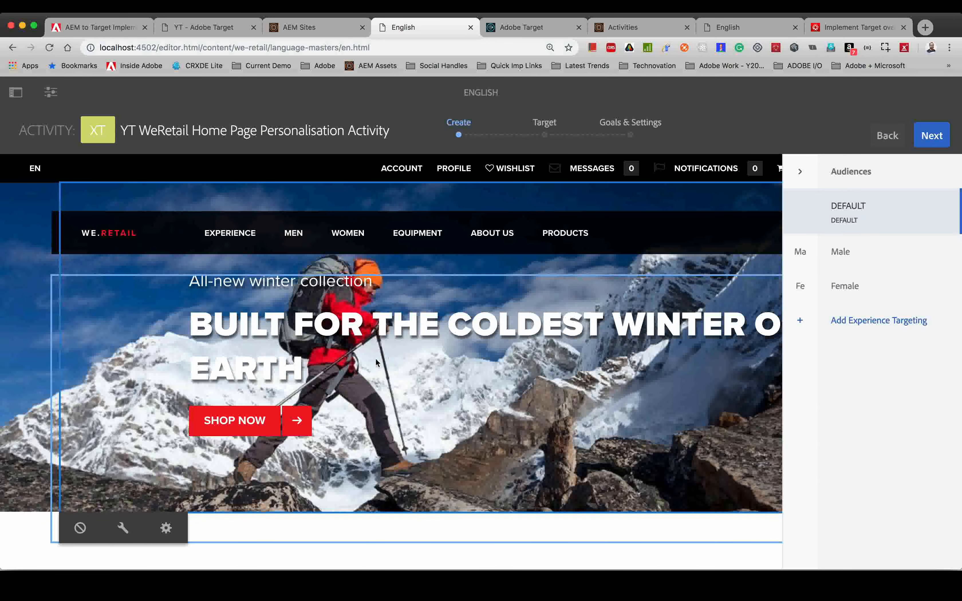
left_click(166, 528)
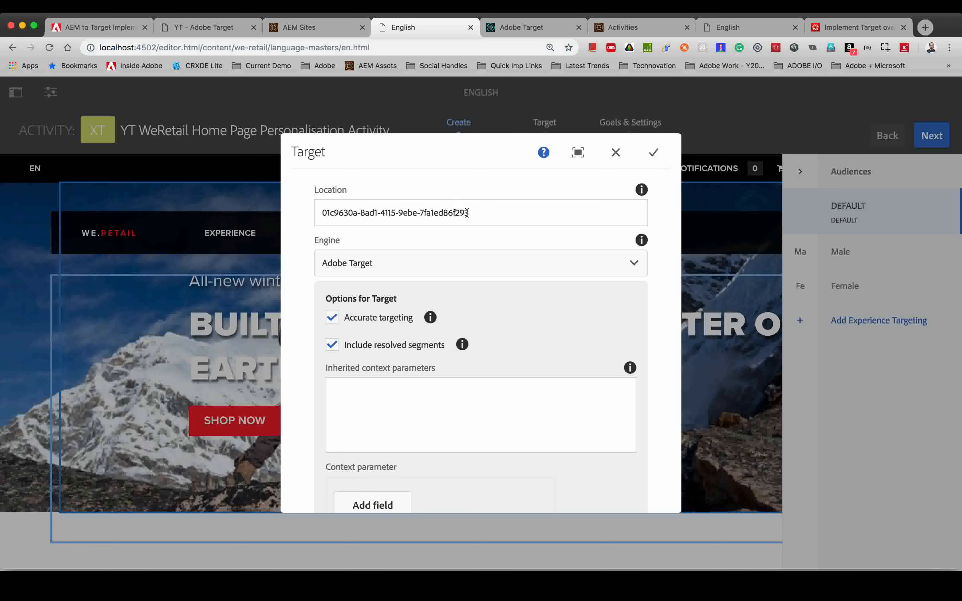
- Run the trackEvent call with profile.gender "female" in the published page's console and reload the page
left_click(737, 34)
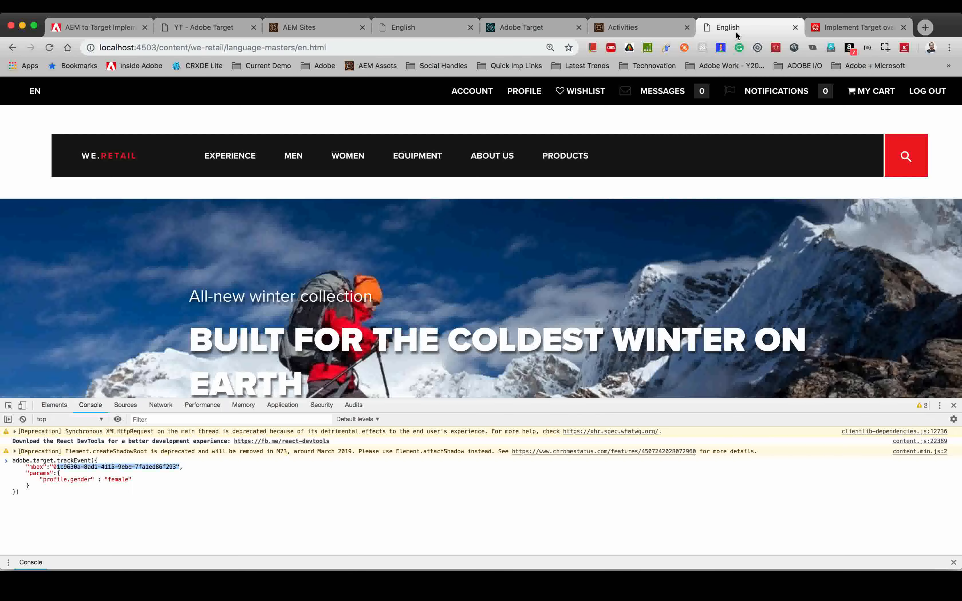
left_click(88, 502)
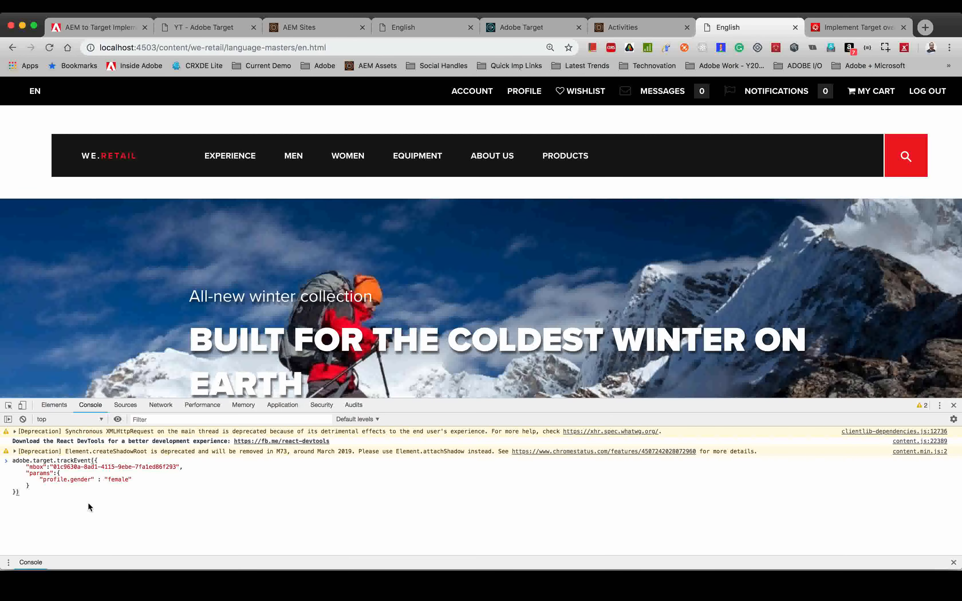
key("Return")
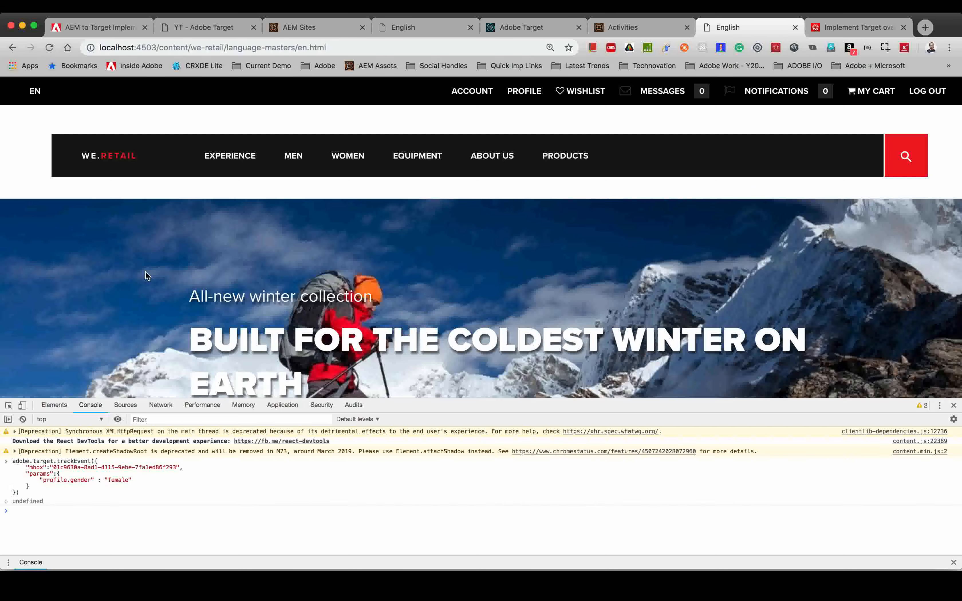
key("super+r")
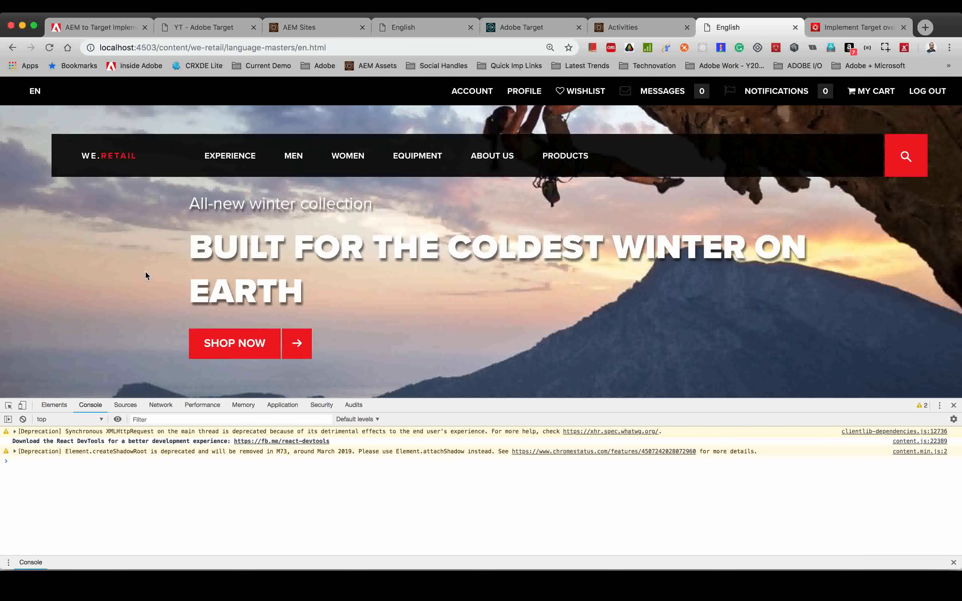
- Change the snippet's profile.gender value to "male" in Atom and copy the entire snippet
mouse_move(538, 155)
key("super+Tab")
double_click(171, 88)
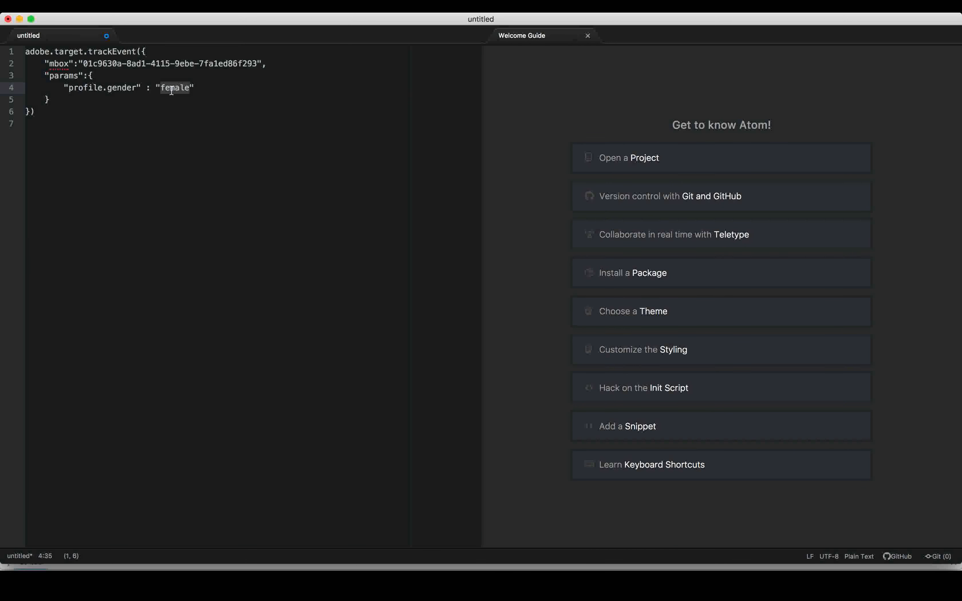
type("mal")
left_click(118, 114)
key("super+a")
key("super+c")
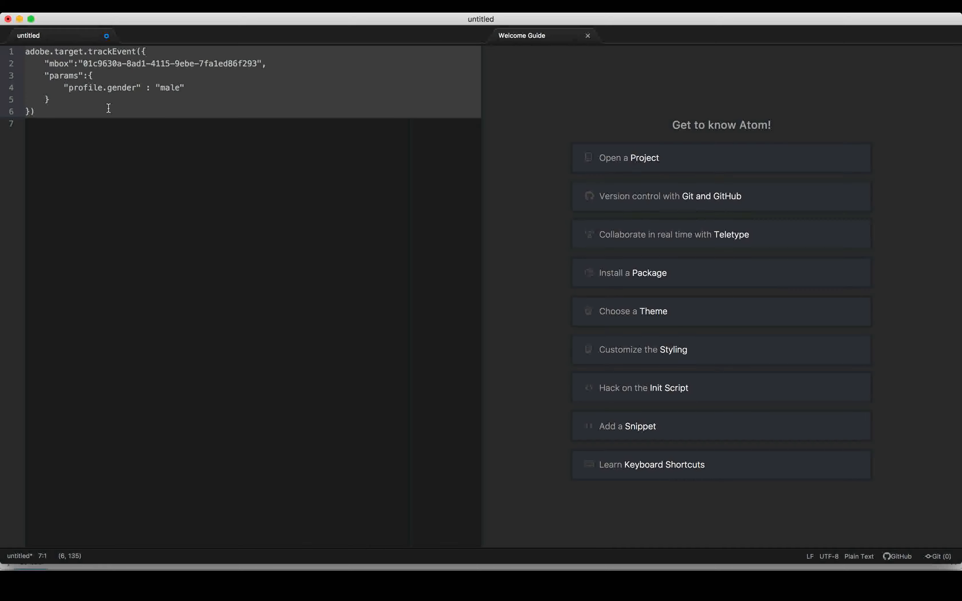
- Run the copied trackEvent call with profile.gender "male" in the published page's console and reload the page
key("super+Tab")
left_click(63, 495)
key("super+v")
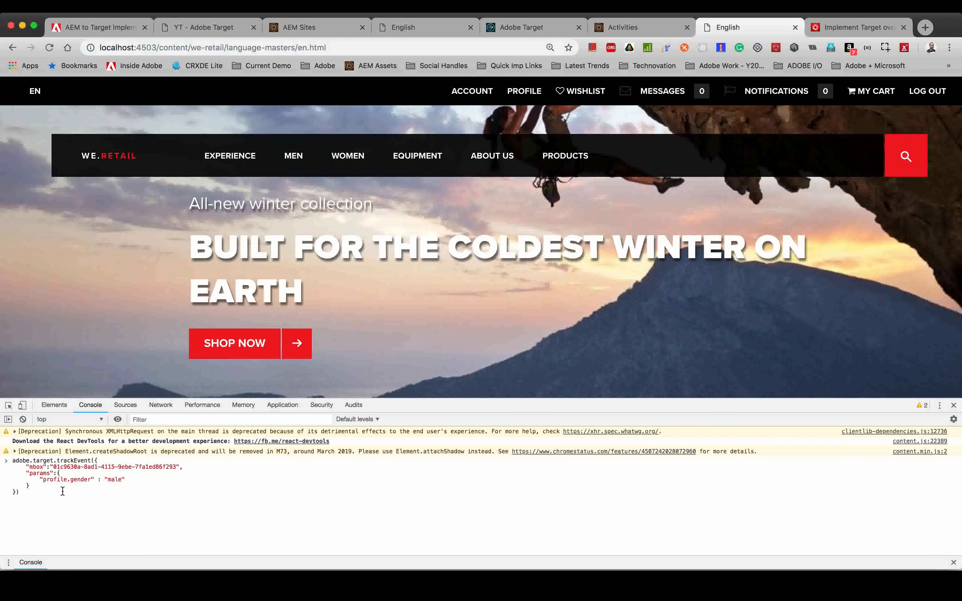
key("Return")
key("super+r")
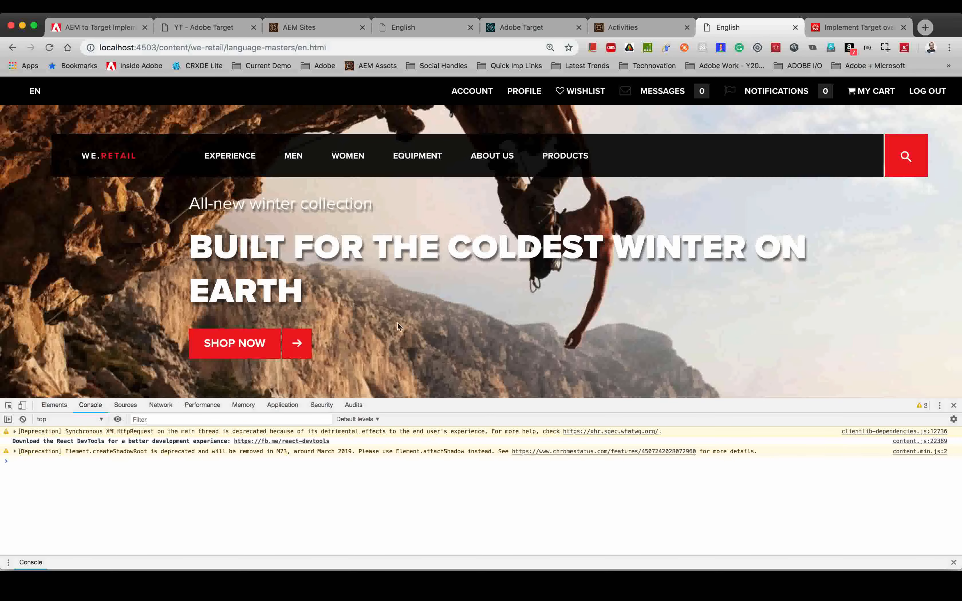
- Close the Target settings on the AEM English page and view the activity's Male and Female experiences
left_click(424, 27)
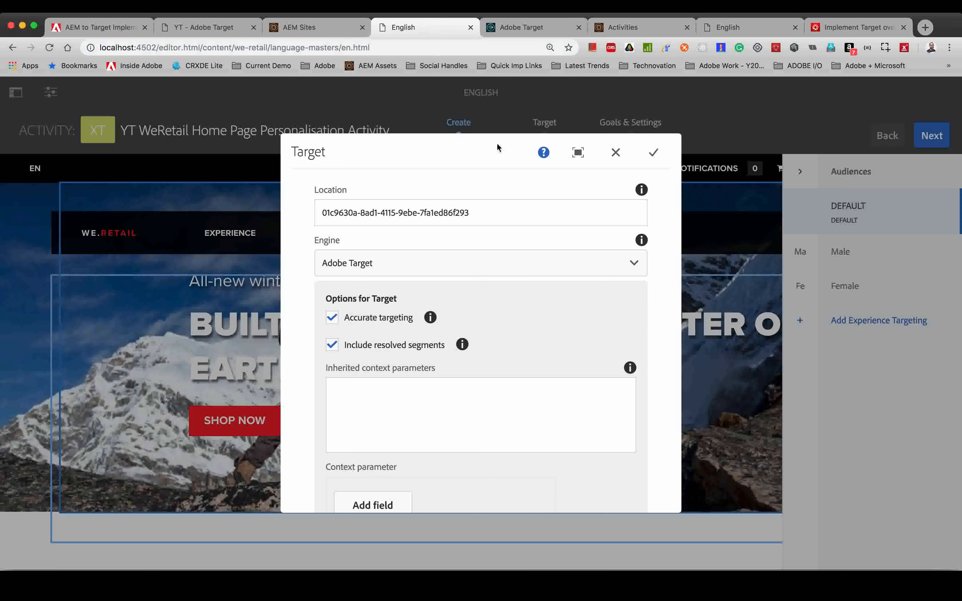
left_click(617, 152)
left_click(860, 263)
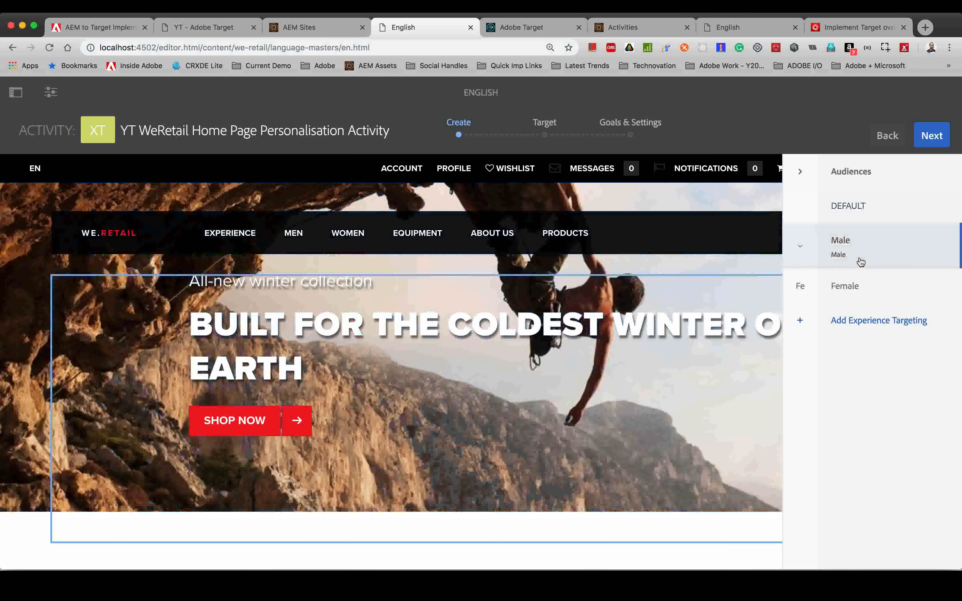
left_click(859, 280)
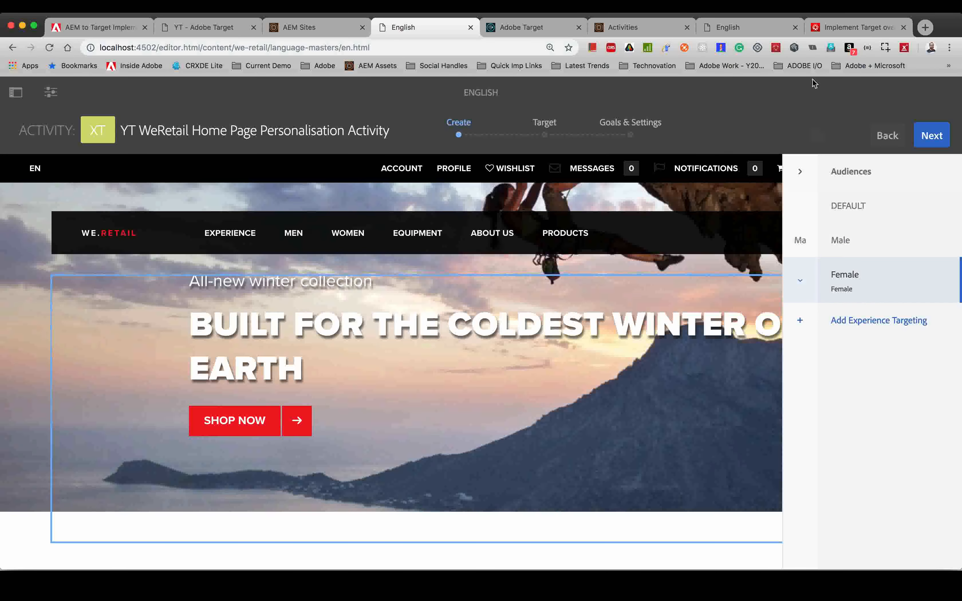
- Revisit the published We.Retail page, and bring up the Implement Target page of Adobe Target Help
left_click(741, 27)
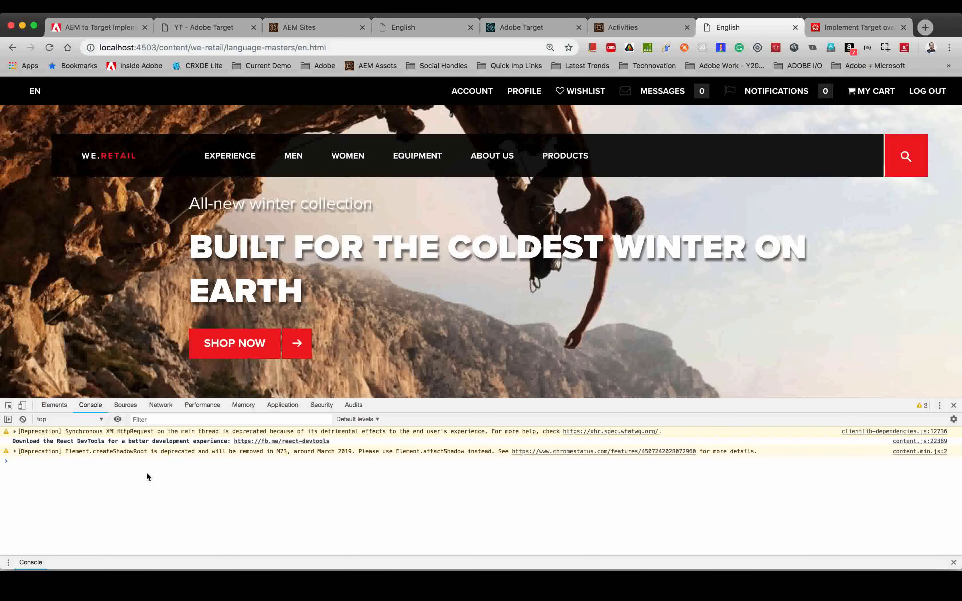
left_click(831, 29)
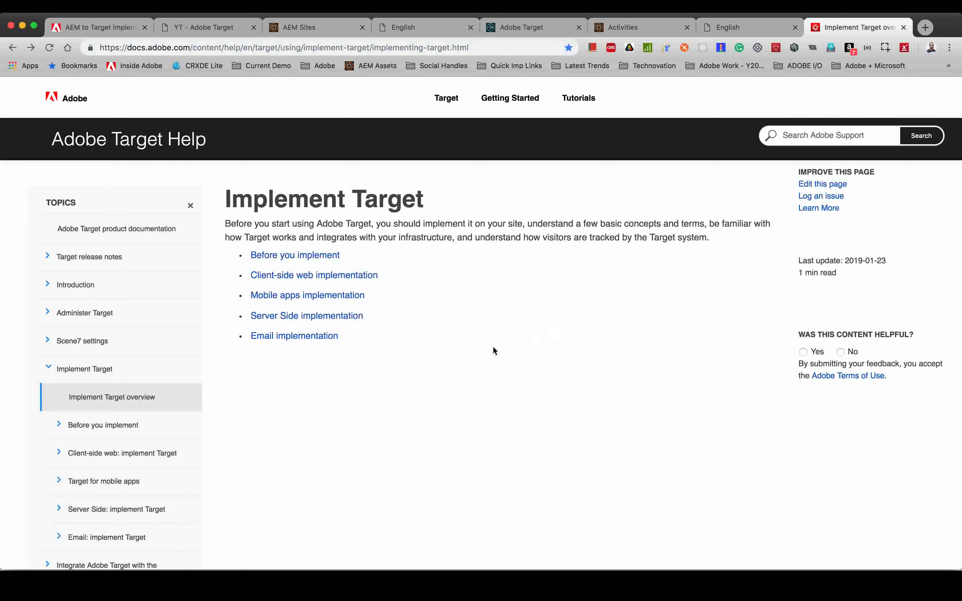
- Switch to Atom, highlight the adobe.target.trackEvent function name in the snippet, and return to Adobe Target Help in Chrome
key("super+Tab")
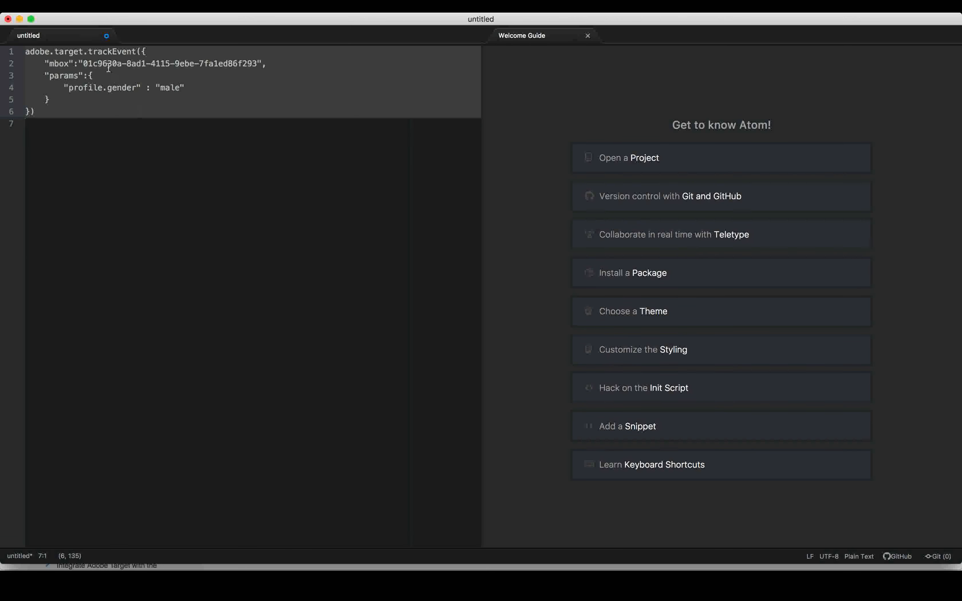
left_click_drag(137, 52, 14, 54)
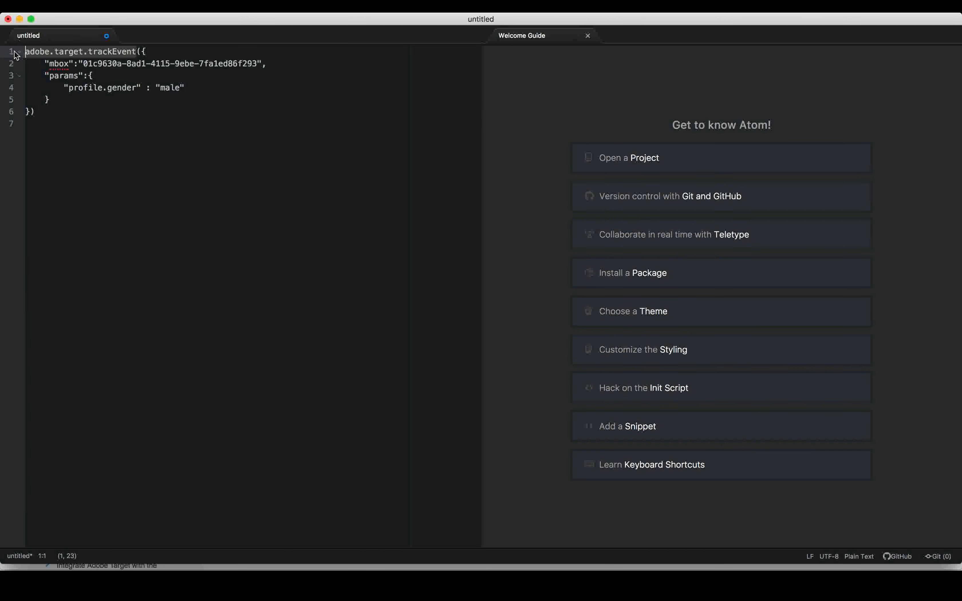
key("super+Tab")
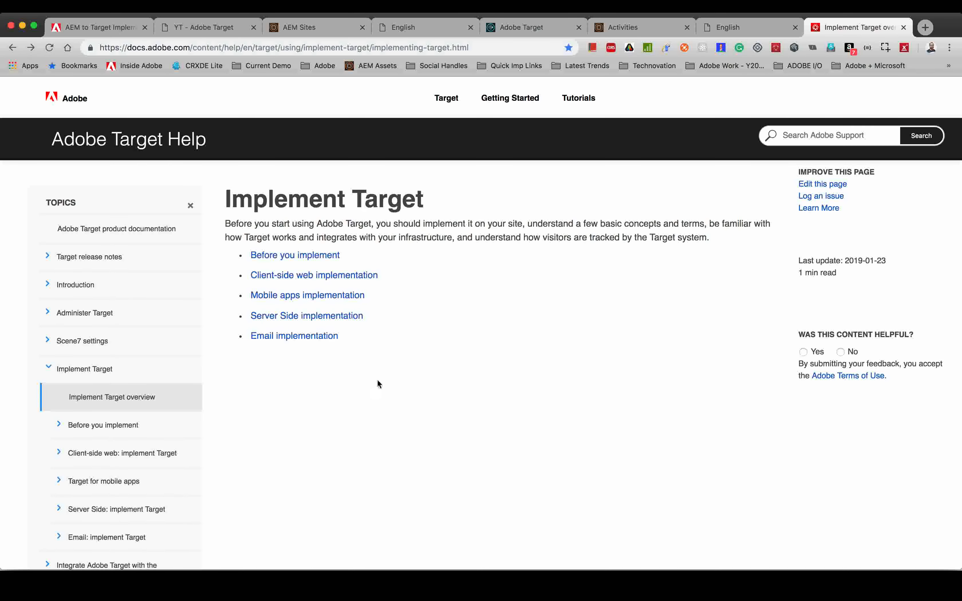
- Open the at.js functions overview under Client-side web: implement Target in the help topics
left_click(69, 452)
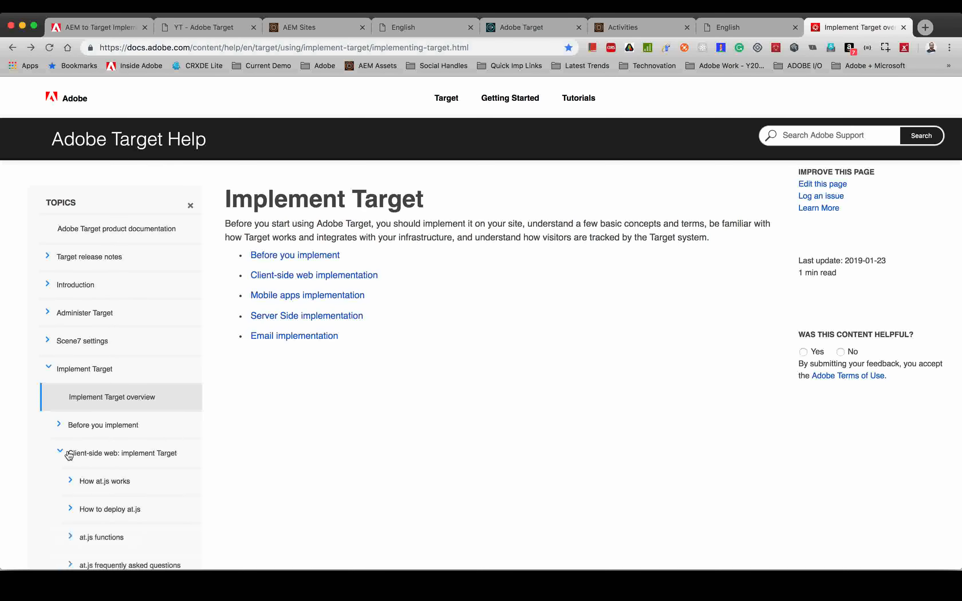
scroll(69, 453, "down", 5)
left_click(118, 424)
scroll(131, 426, "down", 2)
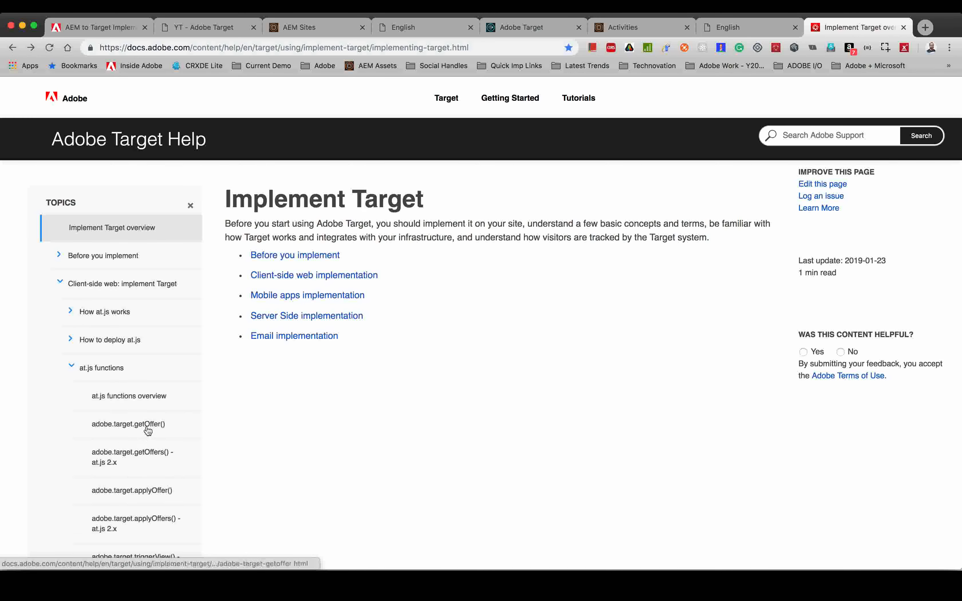
left_click(151, 401)
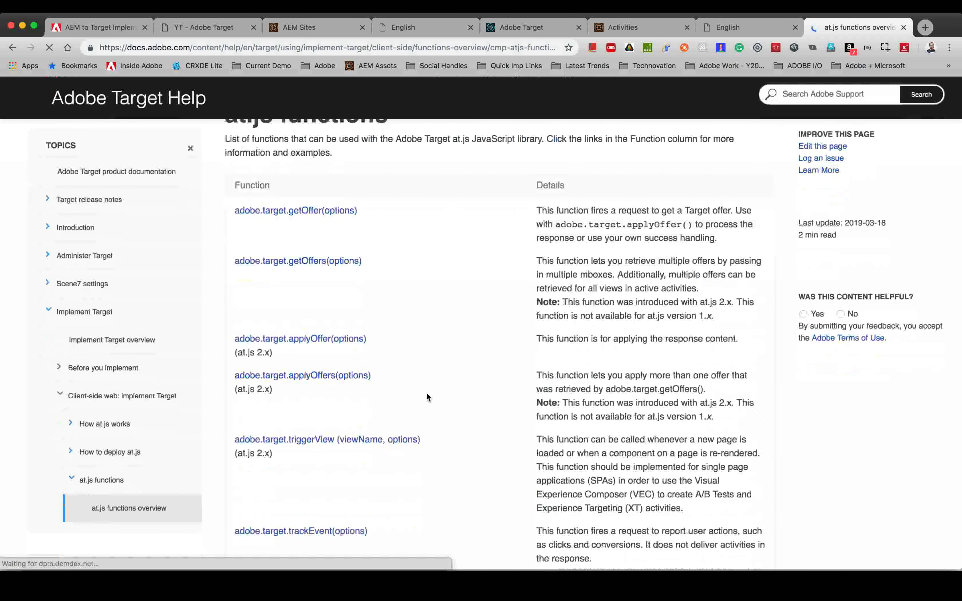
- Open the adobe.target.trackEvent(options) reference and highlight the mbox and params keys in its API details
scroll(383, 325, "down", 5)
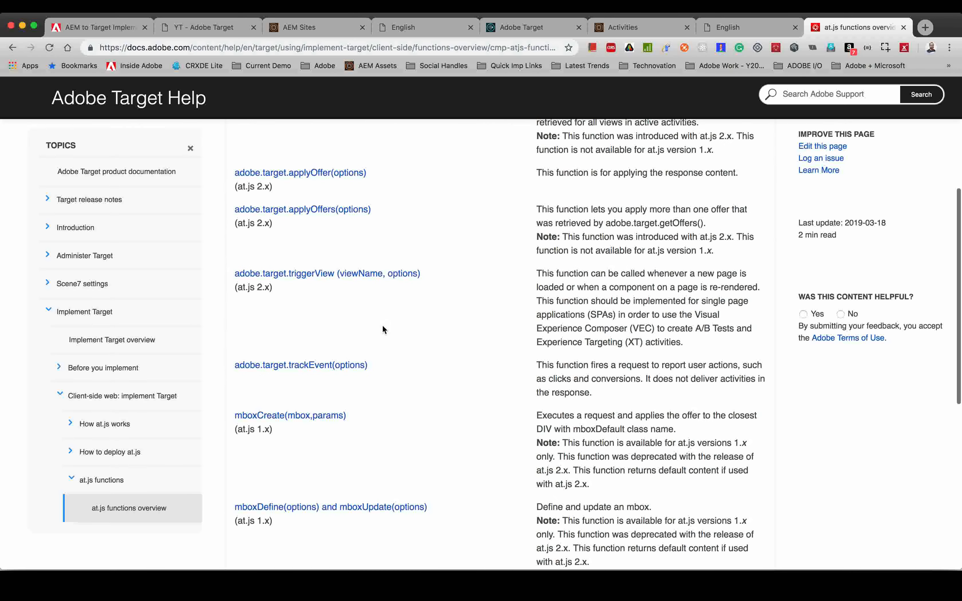
left_click(346, 367)
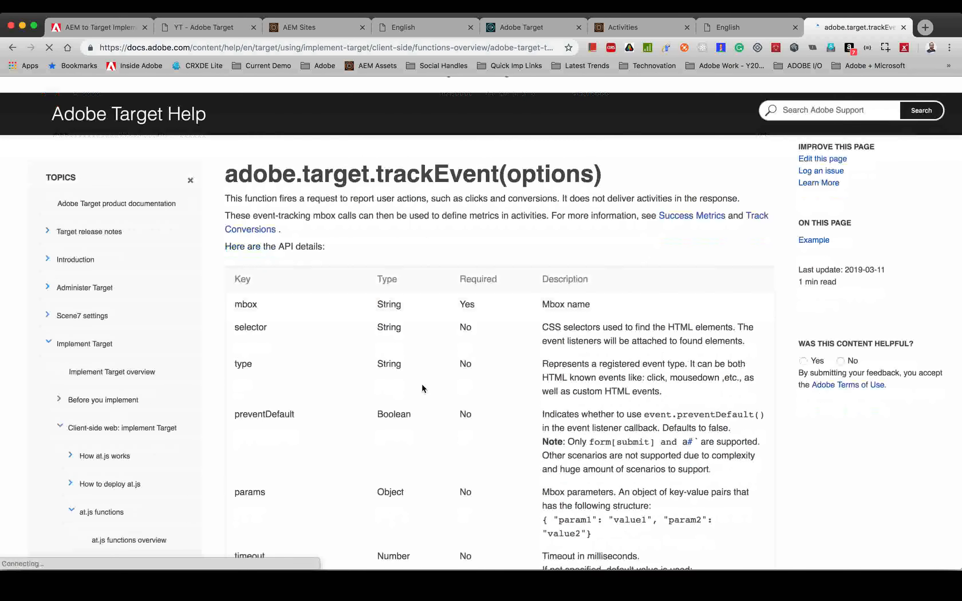
double_click(242, 262)
scroll(284, 342, "down", 2)
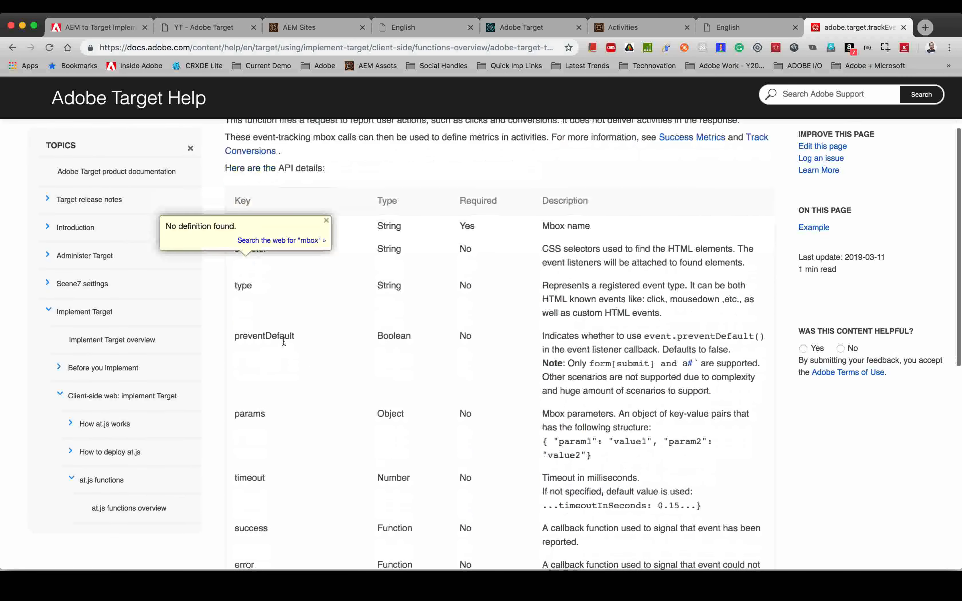
double_click(250, 413)
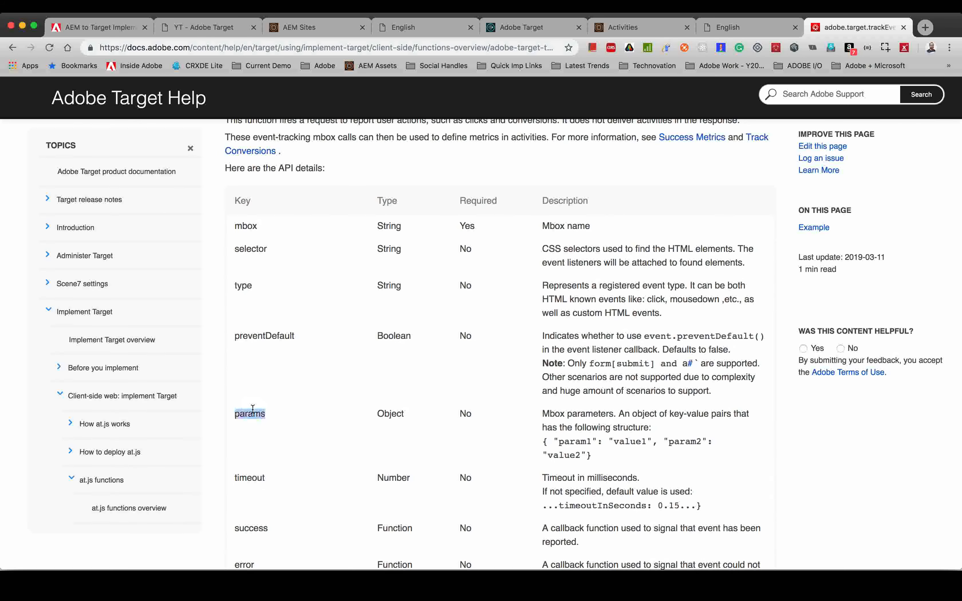
- Revisit the published We.Retail English page and switch to the presentation's Learning Objectives slide
left_click(710, 29)
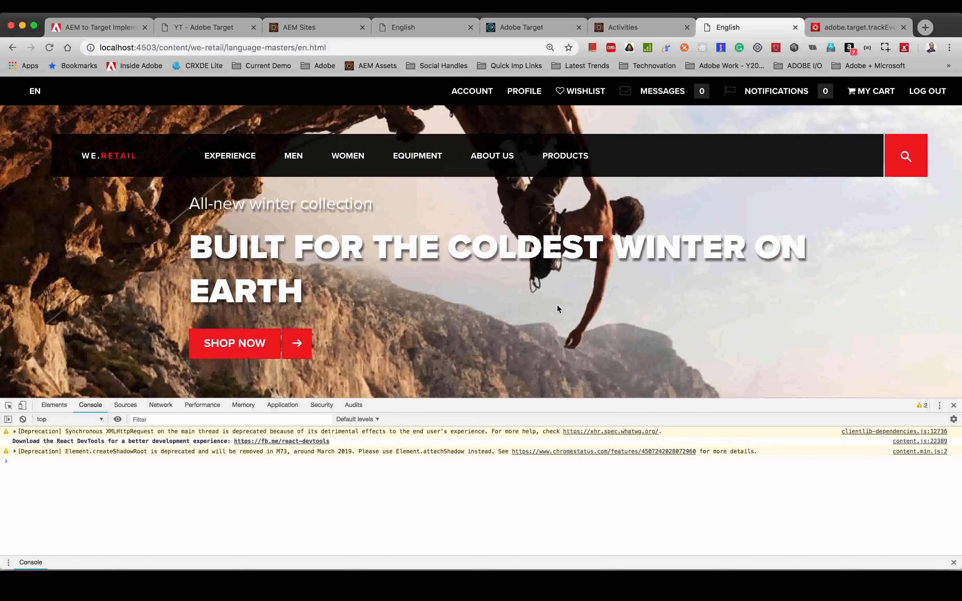
key("ctrl+Up")
left_click(625, 232)
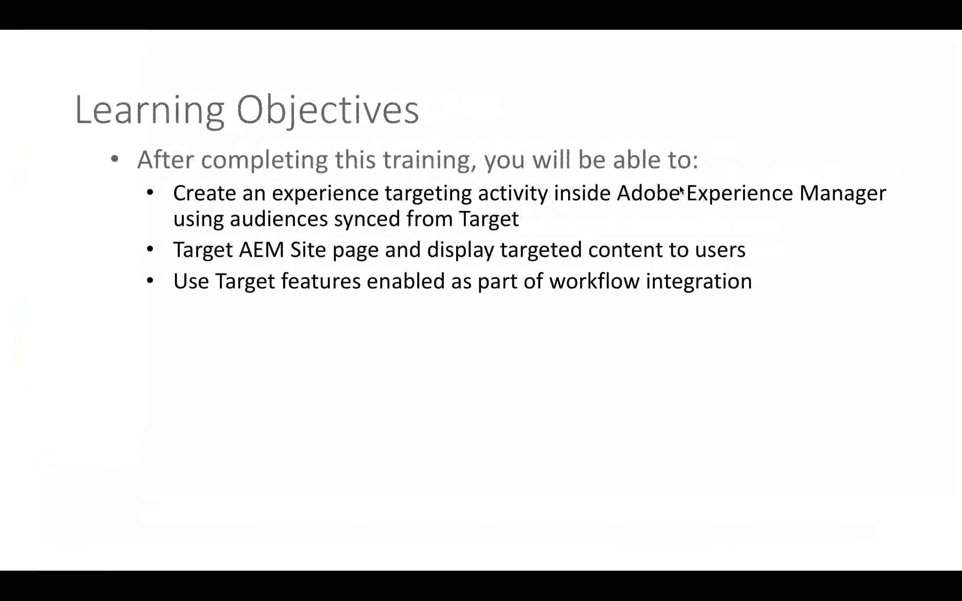